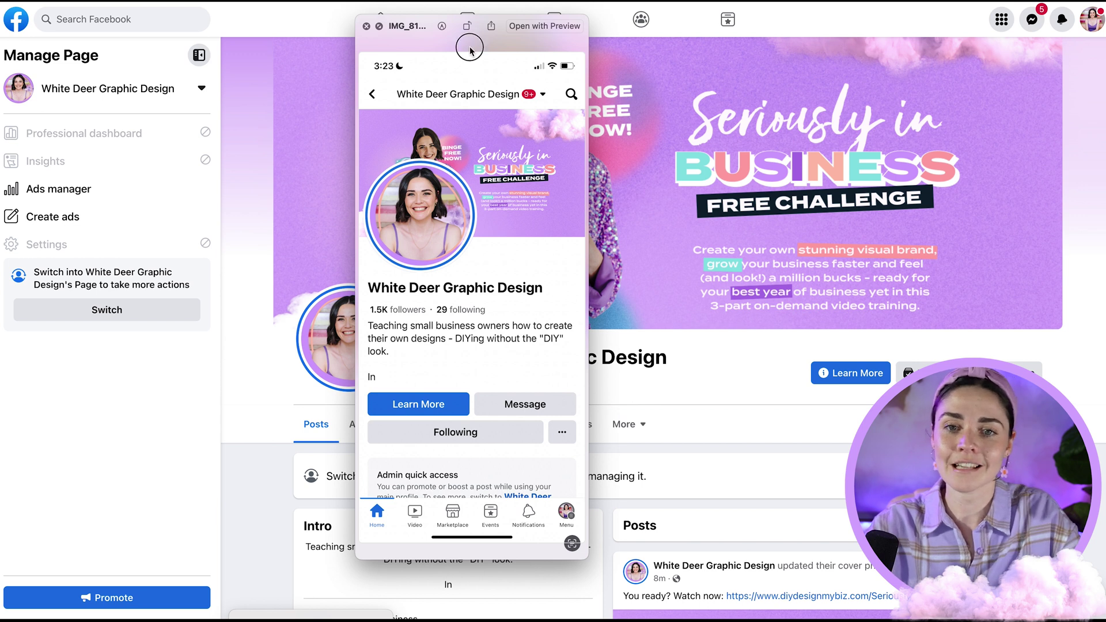
# Close the phone-screenshot preview of the Facebook page with Space.
pyautogui.press('space')
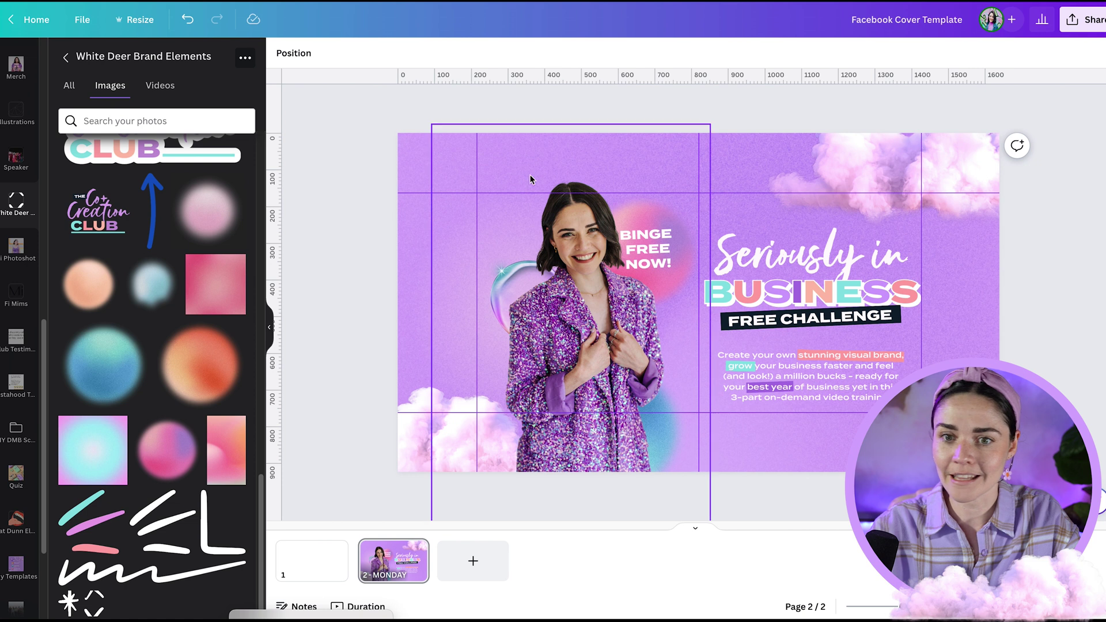
# Add a horizontal guide at 347 and a 668×668 circle at the cover's lower left.
pyautogui.moveTo(575, 77); pyautogui.dragTo(592, 266)
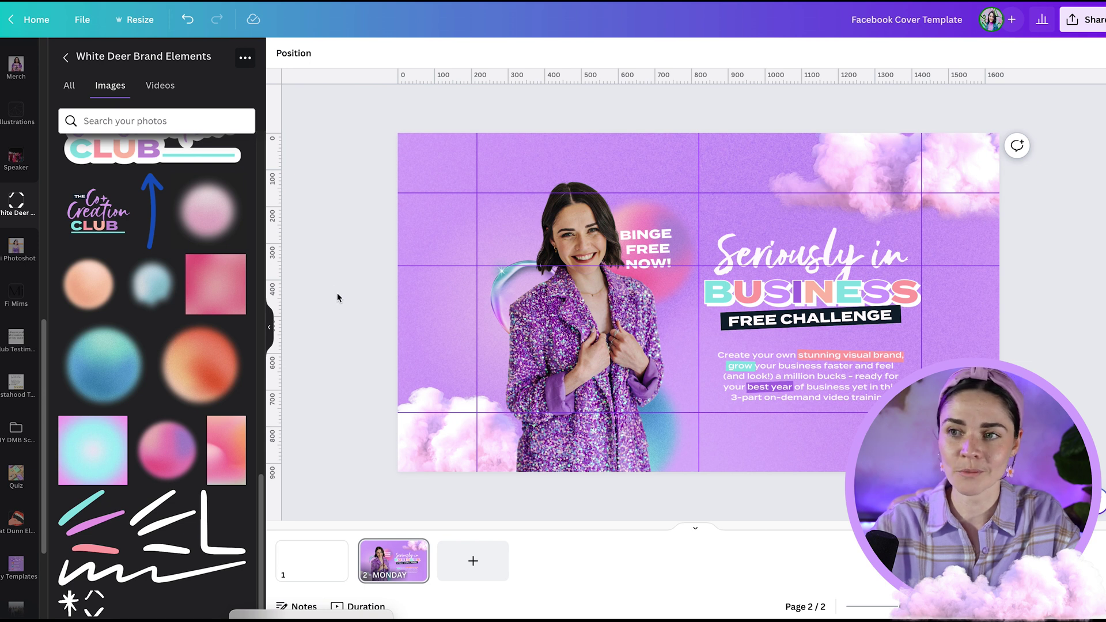
pyautogui.scroll(10, 11, 140)
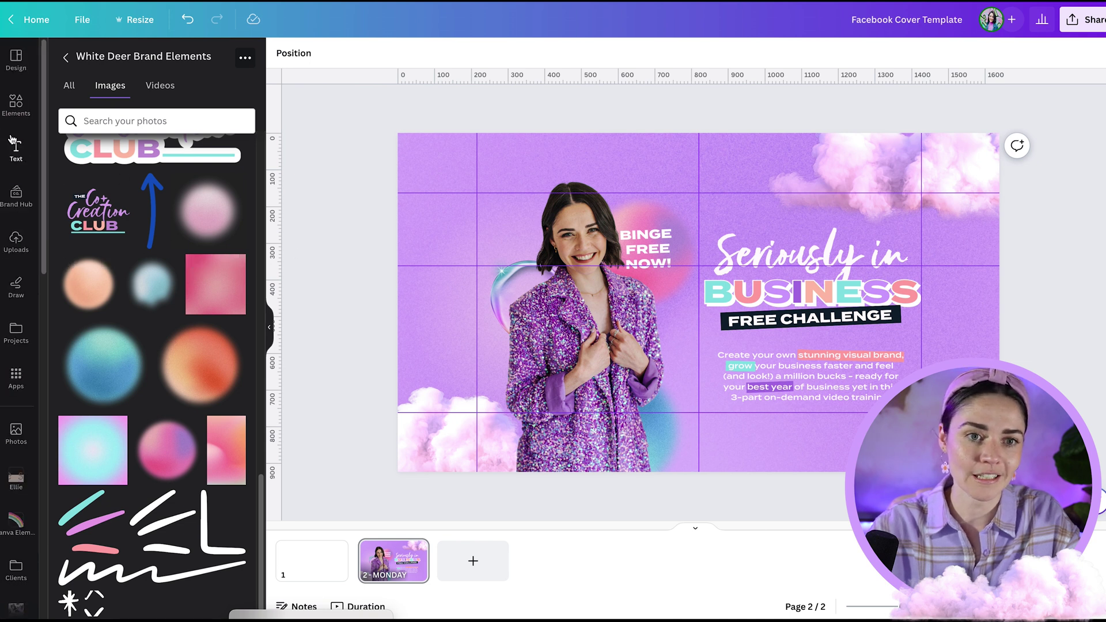
pyautogui.click(16, 104)
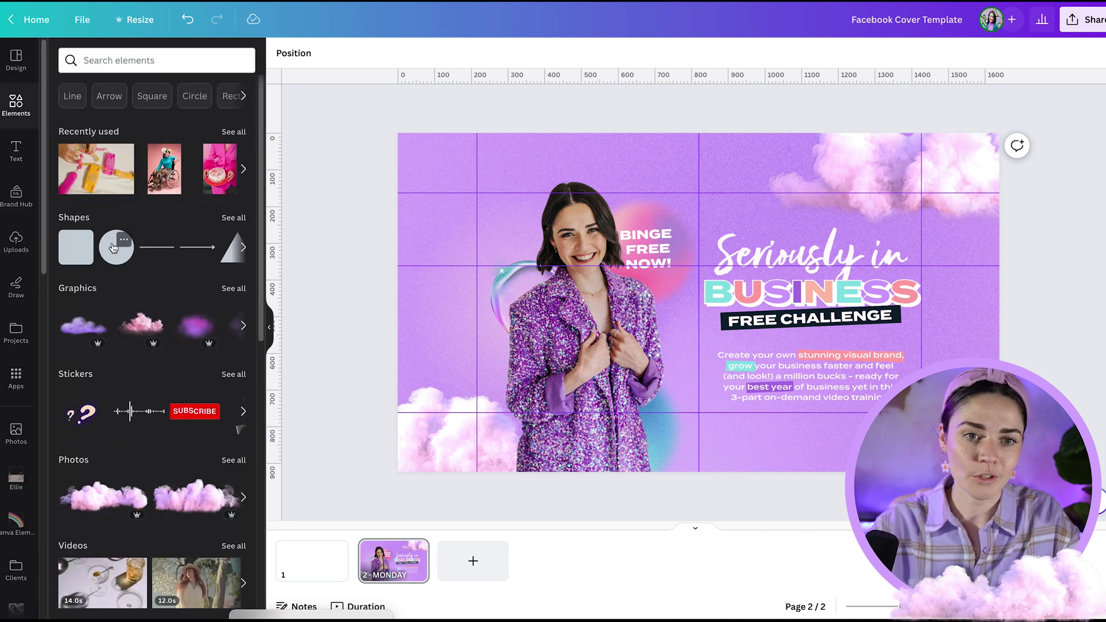
pyautogui.click(113, 248)
pyautogui.moveTo(646, 349); pyautogui.dragTo(469, 518)
pyautogui.moveTo(573, 334); pyautogui.dragTo(546, 331)
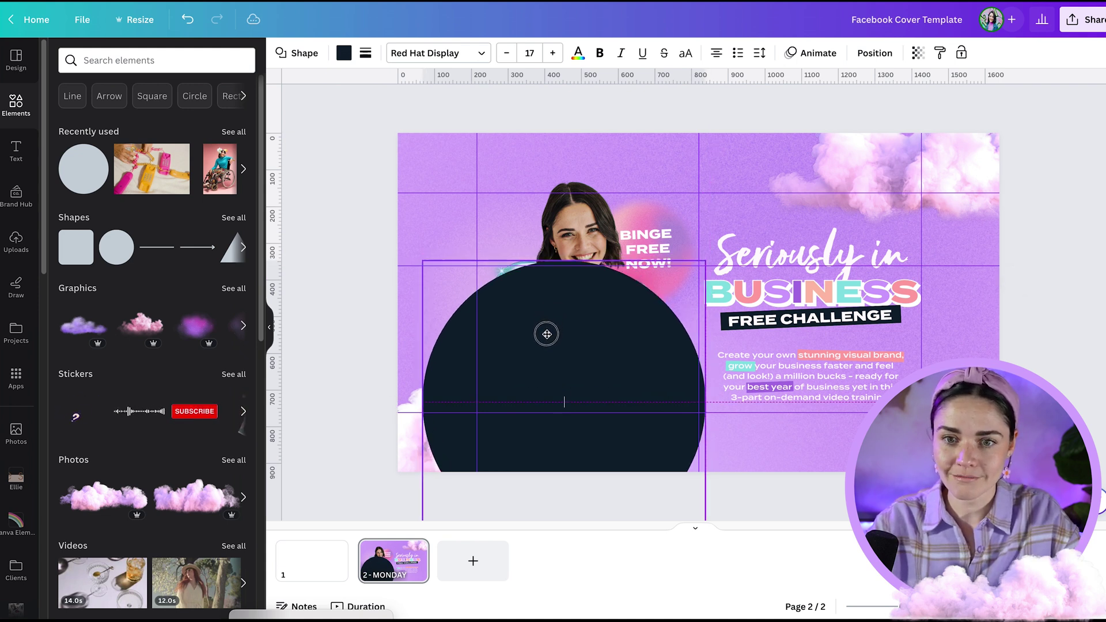
pyautogui.moveTo(983, 262); pyautogui.dragTo(983, 260)
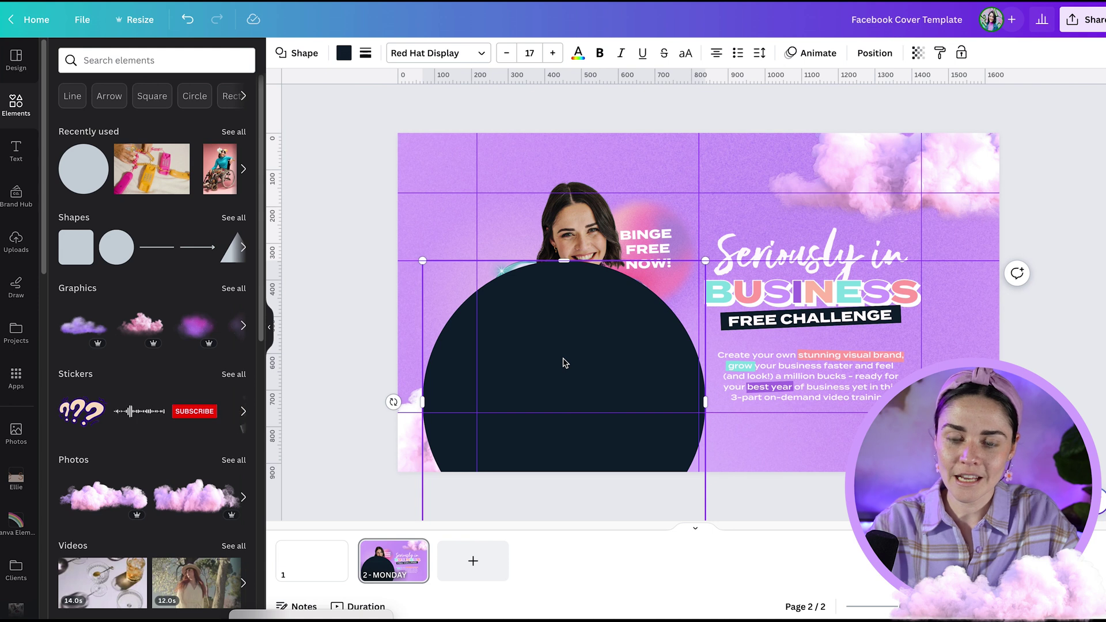
pyautogui.click(335, 347)
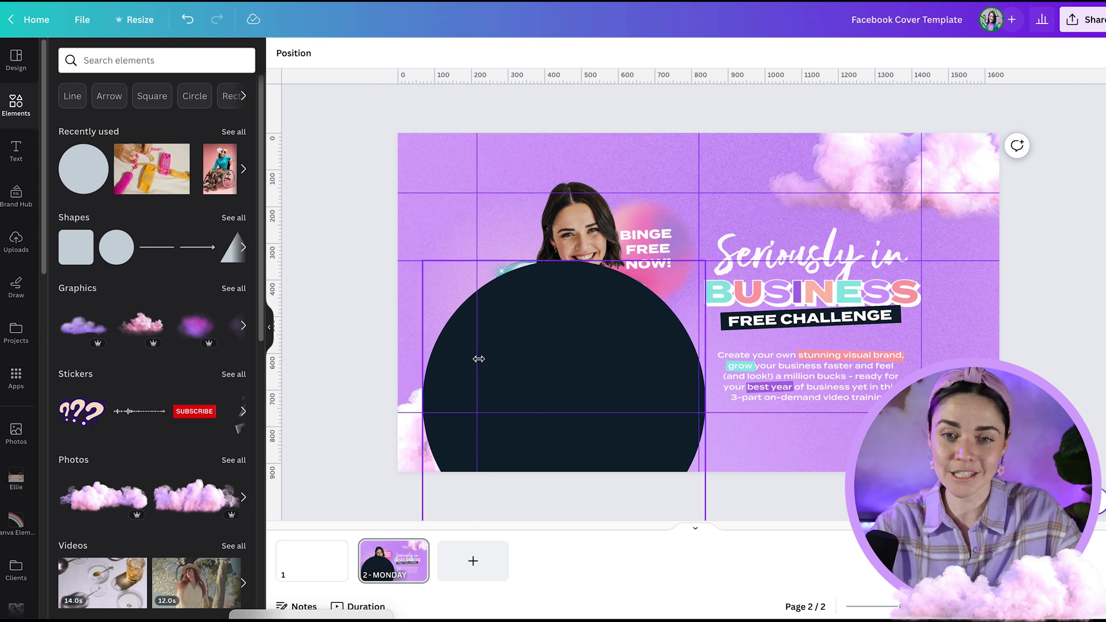
# Duplicate page 2 into a new third page.
pyautogui.click(391, 558)
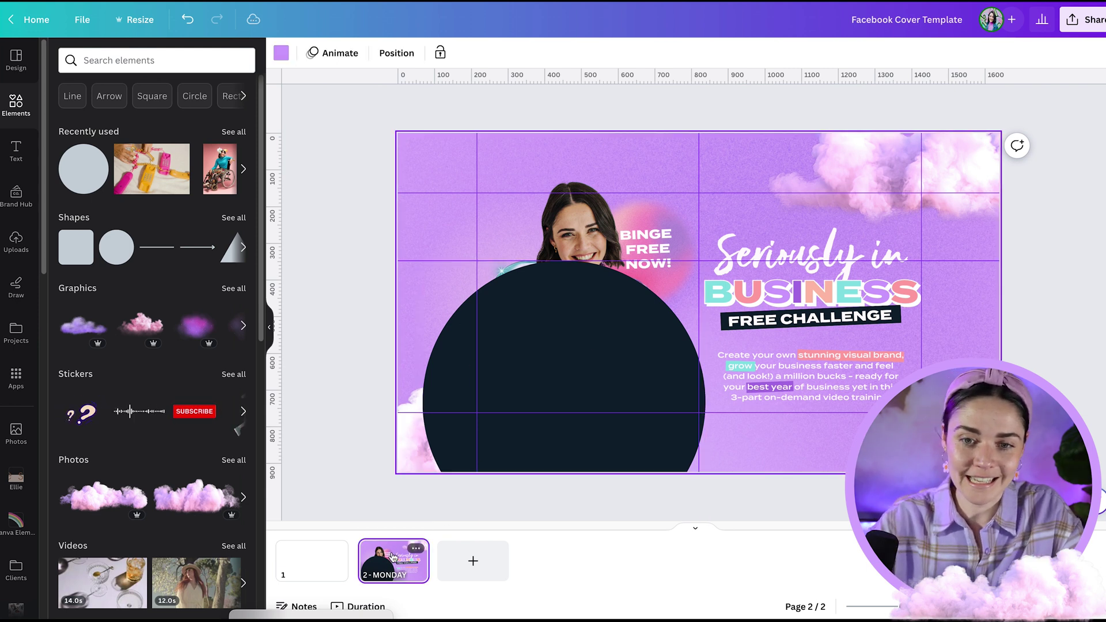
pyautogui.hotkey('ctrl', 'd')
pyautogui.click(563, 357)
# Delete the circle from the copied page, then check pages 1 and 2 and return to page 3.
pyautogui.press('Delete')
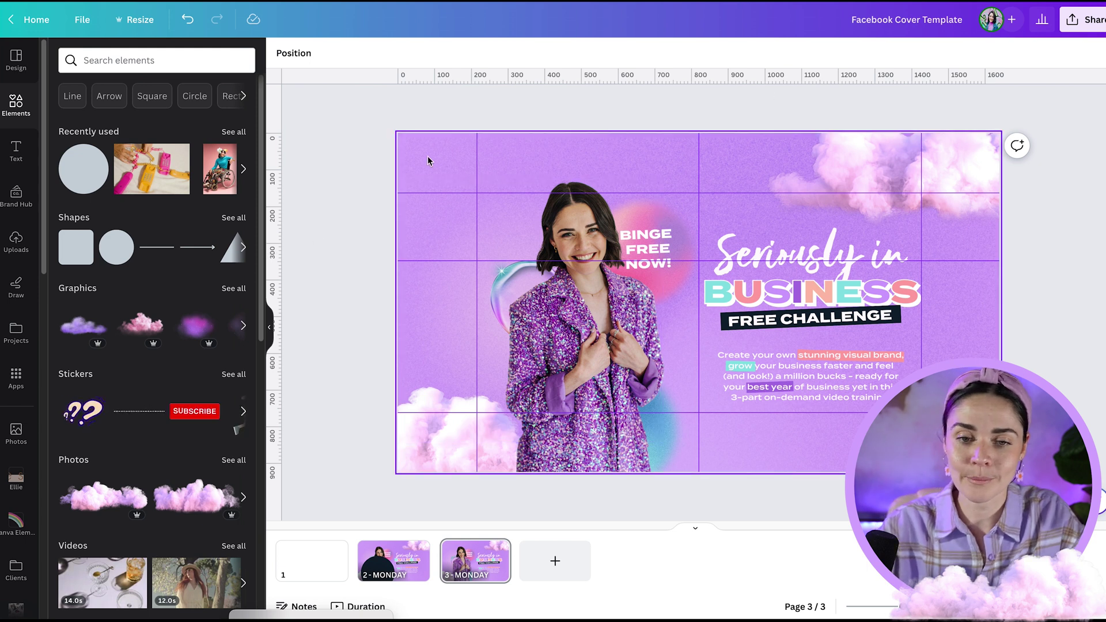
pyautogui.click(312, 555)
pyautogui.click(394, 556)
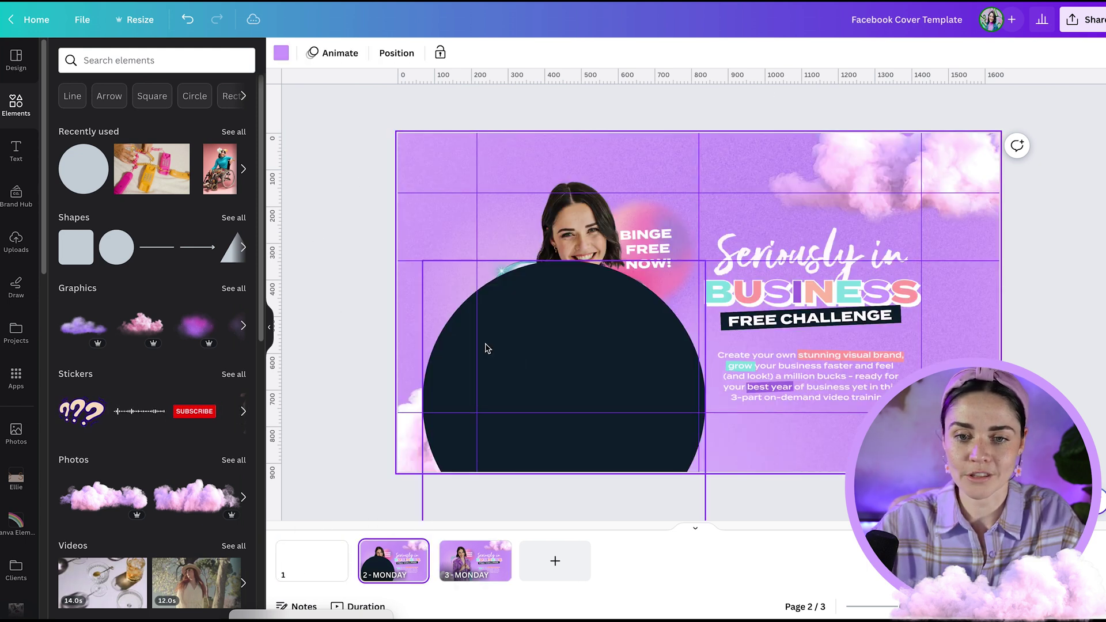
pyautogui.click(316, 563)
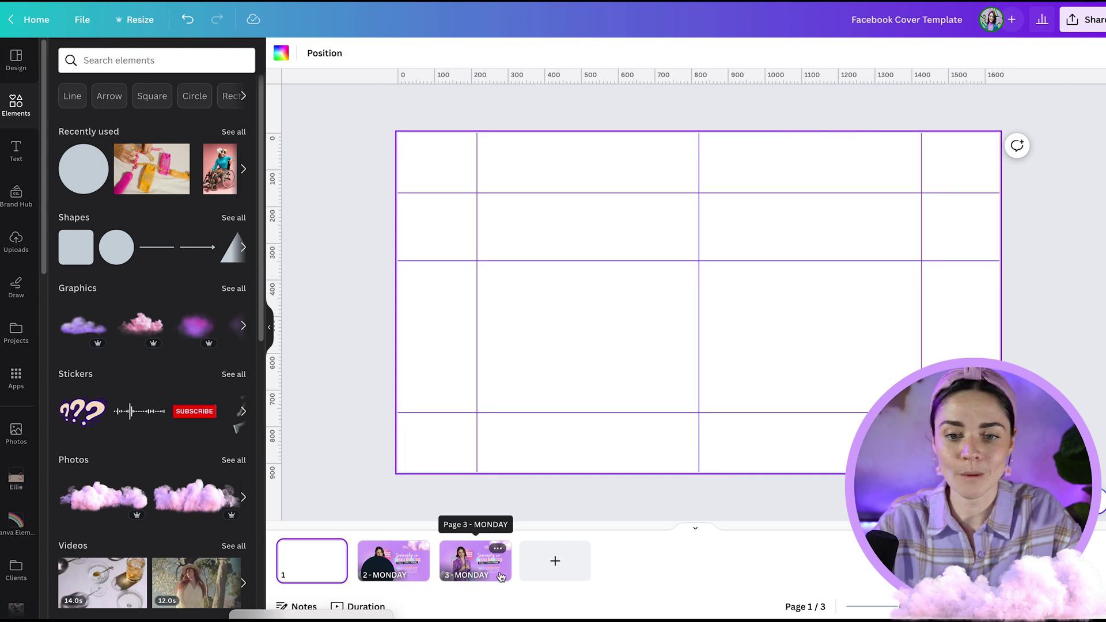
pyautogui.click(500, 576)
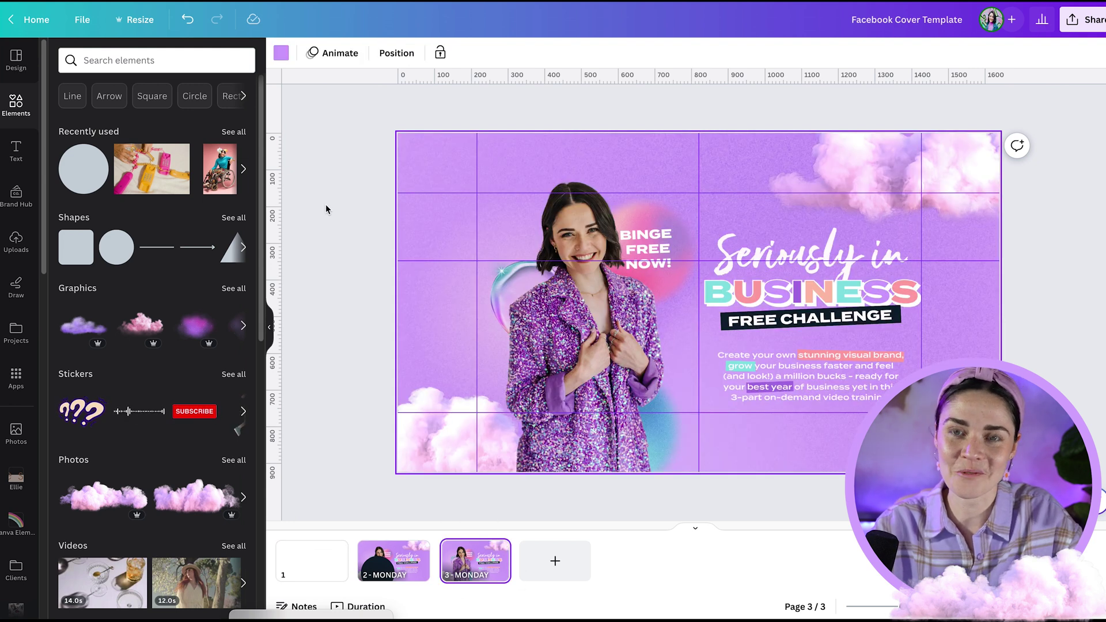
pyautogui.click(326, 205)
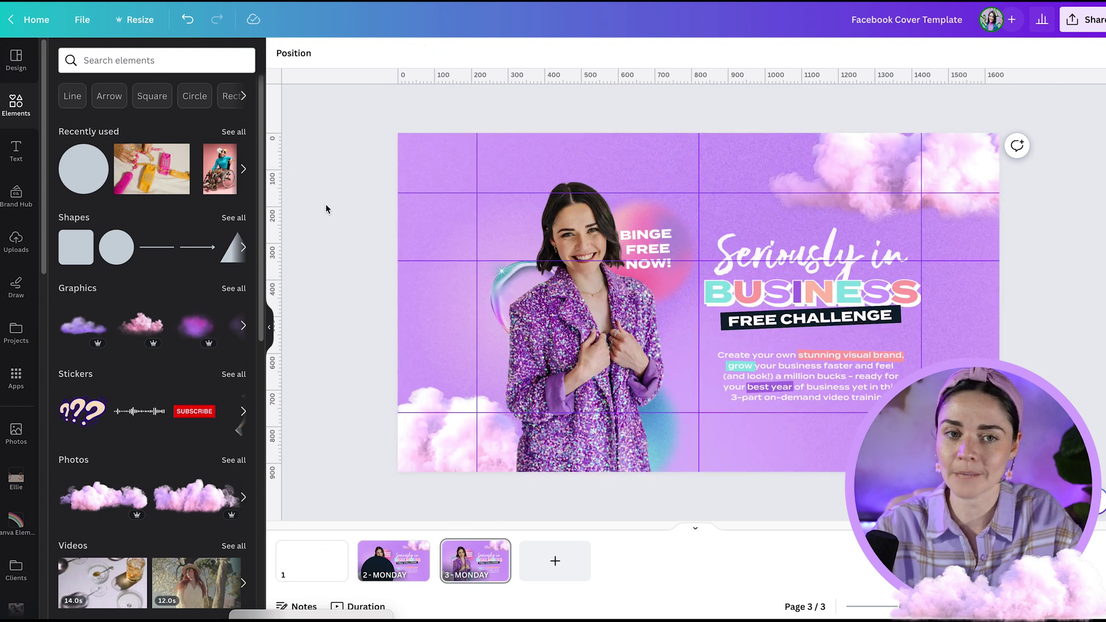
# Turn off Show rulers and guides in File's View settings.
pyautogui.click(85, 22)
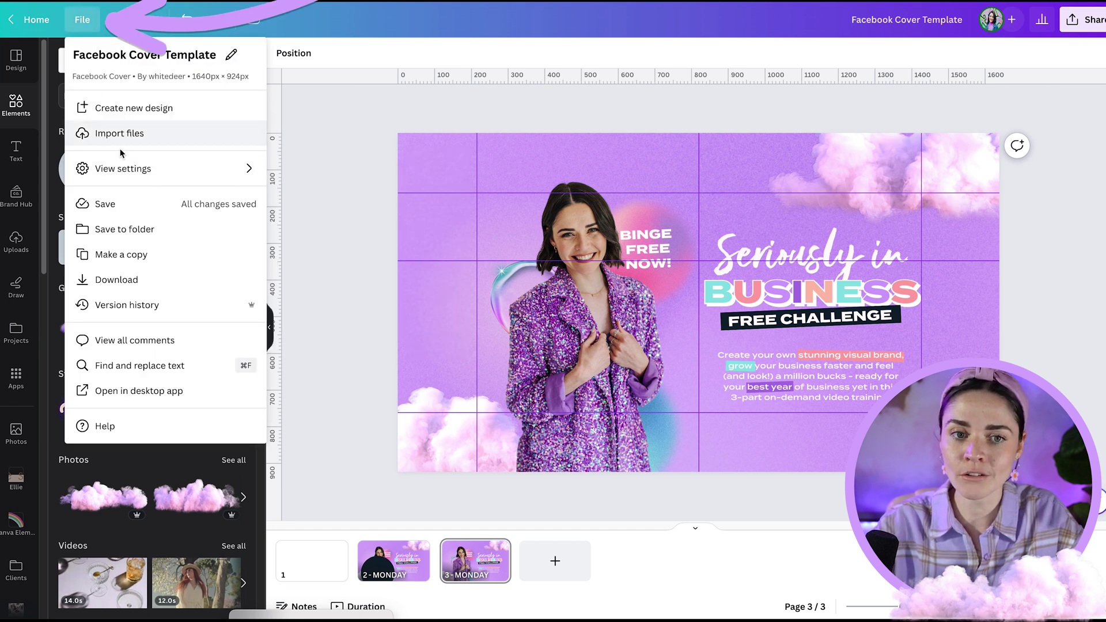
pyautogui.moveTo(125, 170)
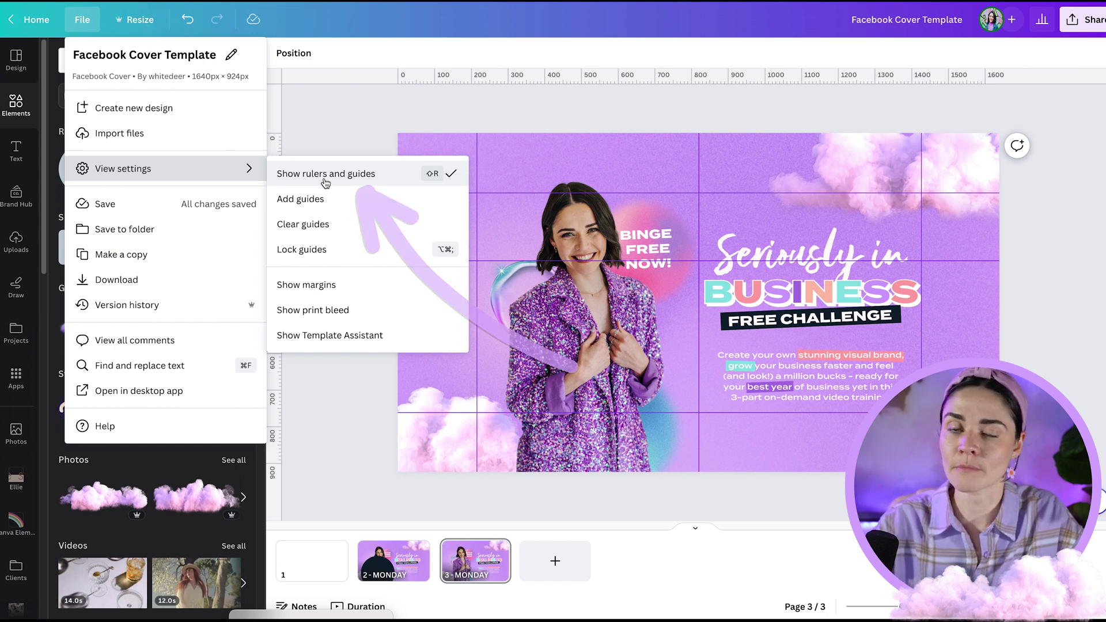
pyautogui.click(326, 179)
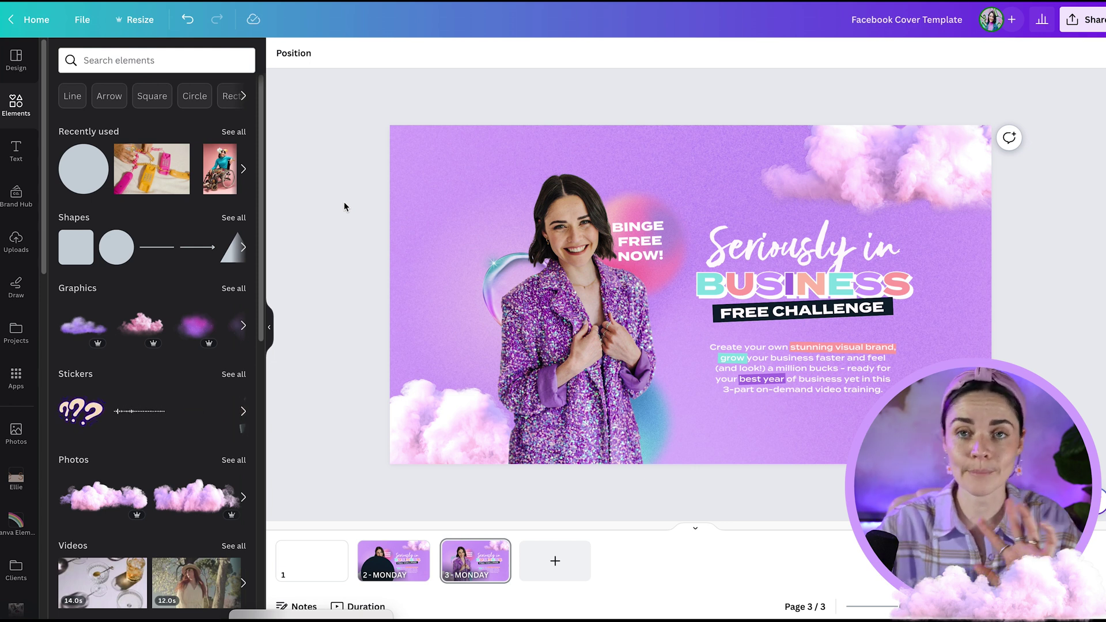
# Show rulers and guides again with Shift+R and look over page 2.
pyautogui.hotkey('shift', 'r')
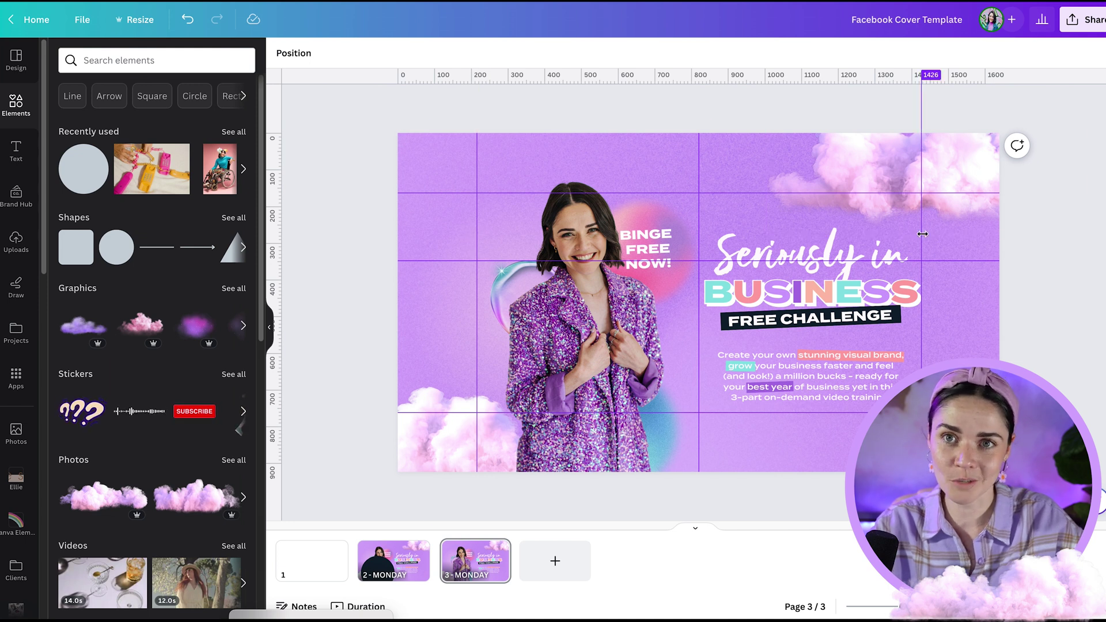
pyautogui.click(394, 559)
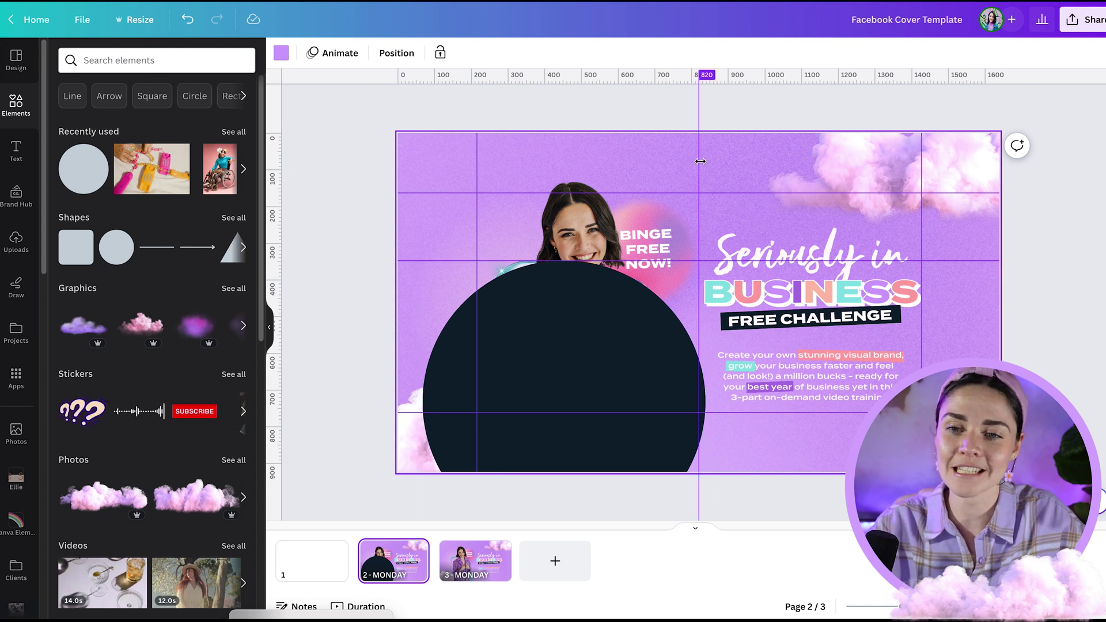
pyautogui.scroll(-3, 685, 256)
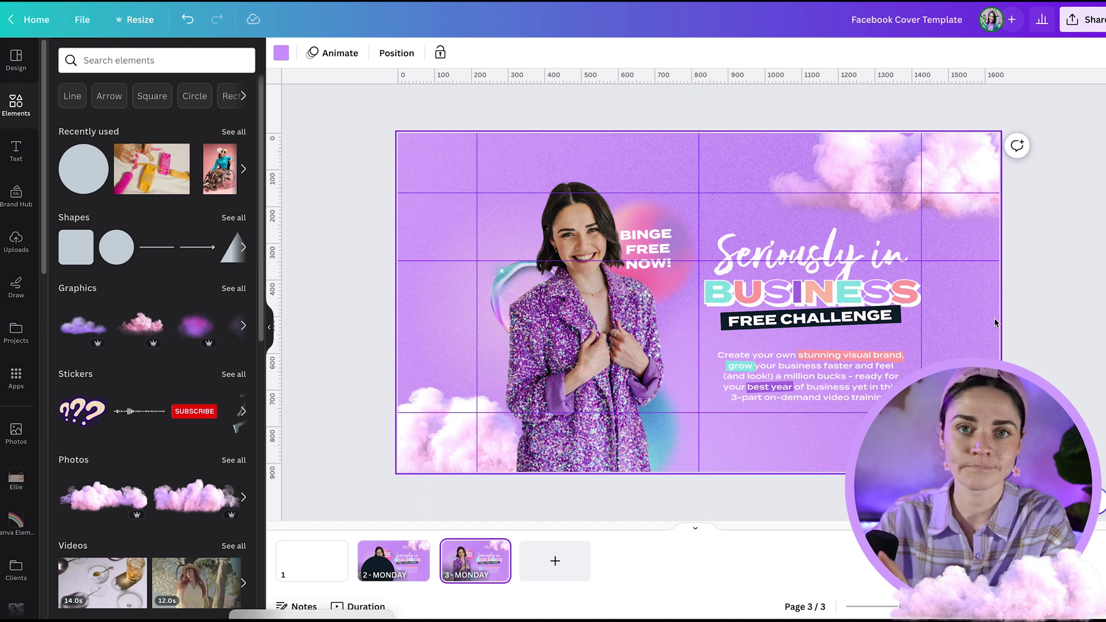
# Move the woman photo on page 3 and paste page 2's dark circle onto it.
pyautogui.moveTo(615, 316); pyautogui.dragTo(595, 371)
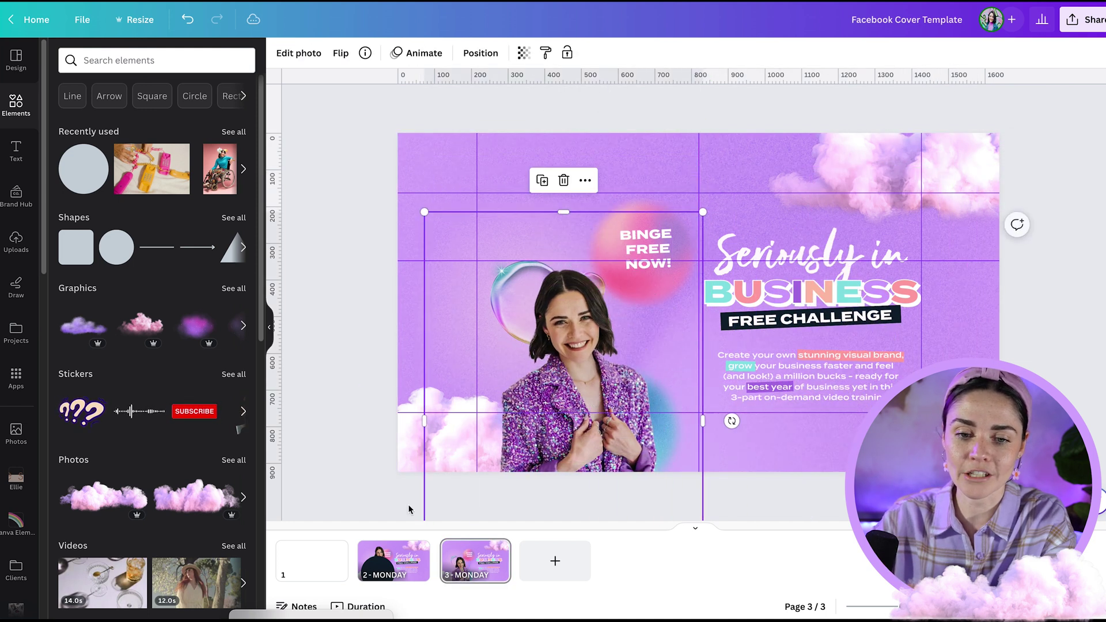
pyautogui.click(388, 556)
pyautogui.click(575, 357)
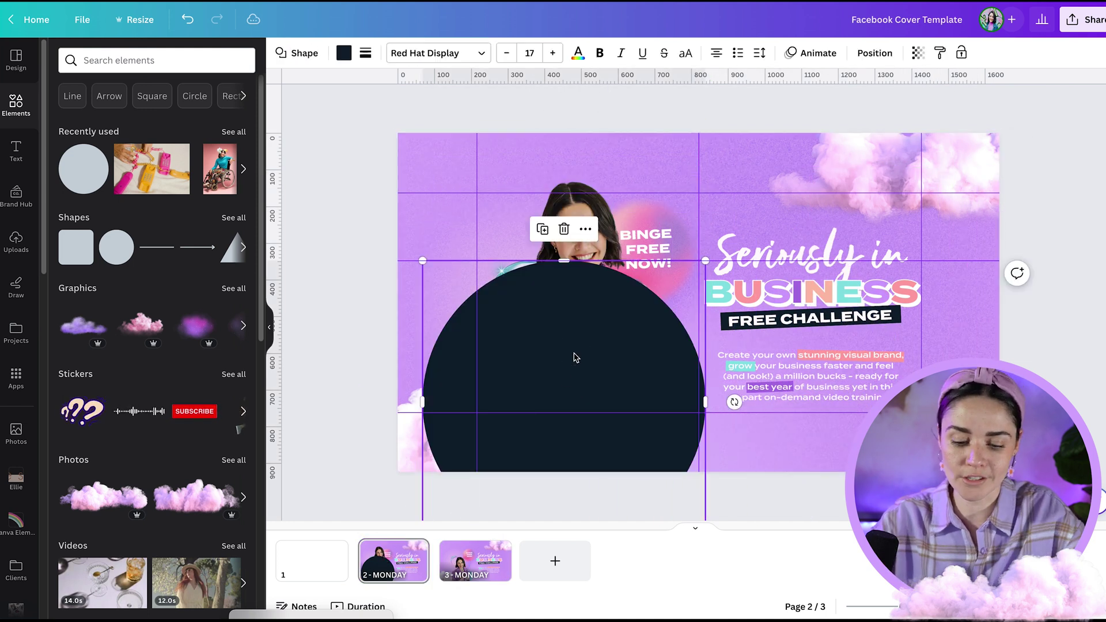
pyautogui.click(467, 567)
pyautogui.hotkey('ctrl', 'v')
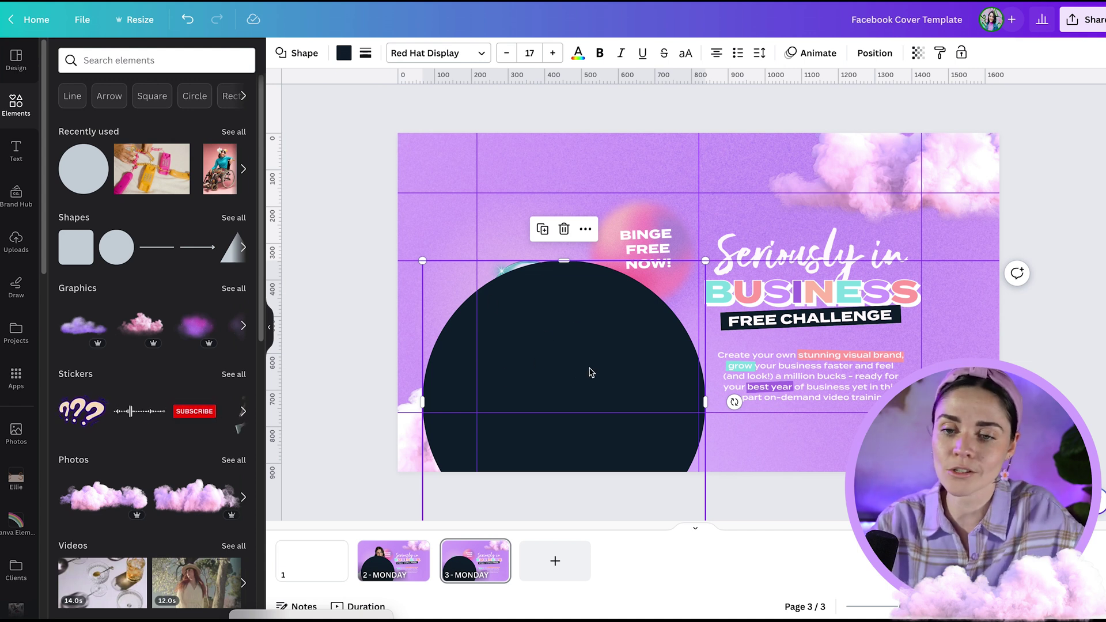
# Title page 3 MONDAY, undo the pasted circle, and switch to the blank page 1.
pyautogui.doubleClick(470, 567)
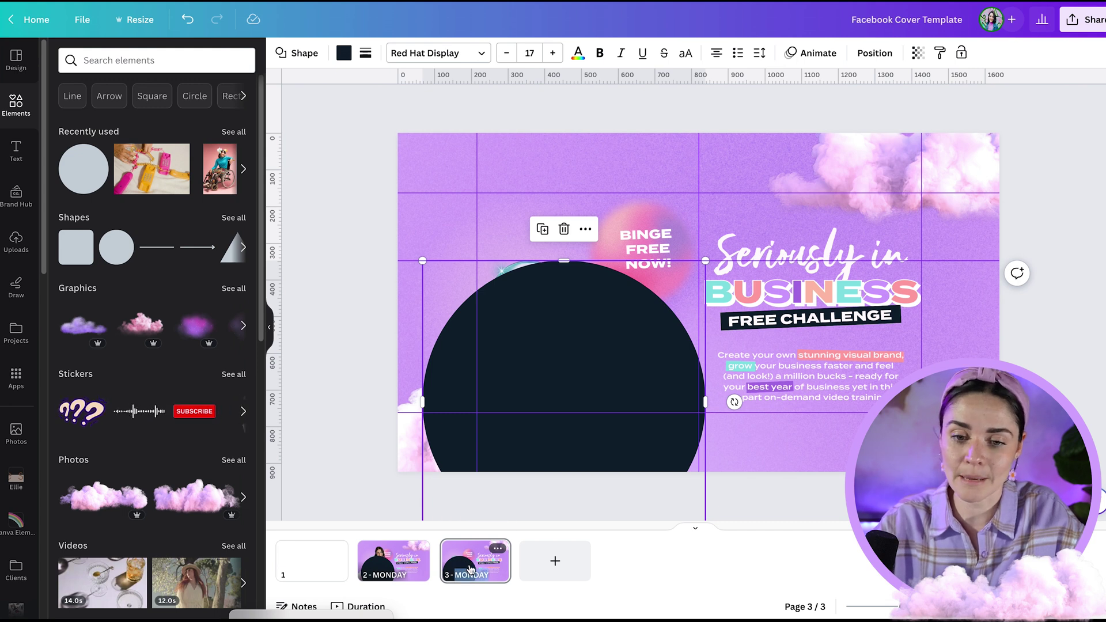
pyautogui.press('Return')
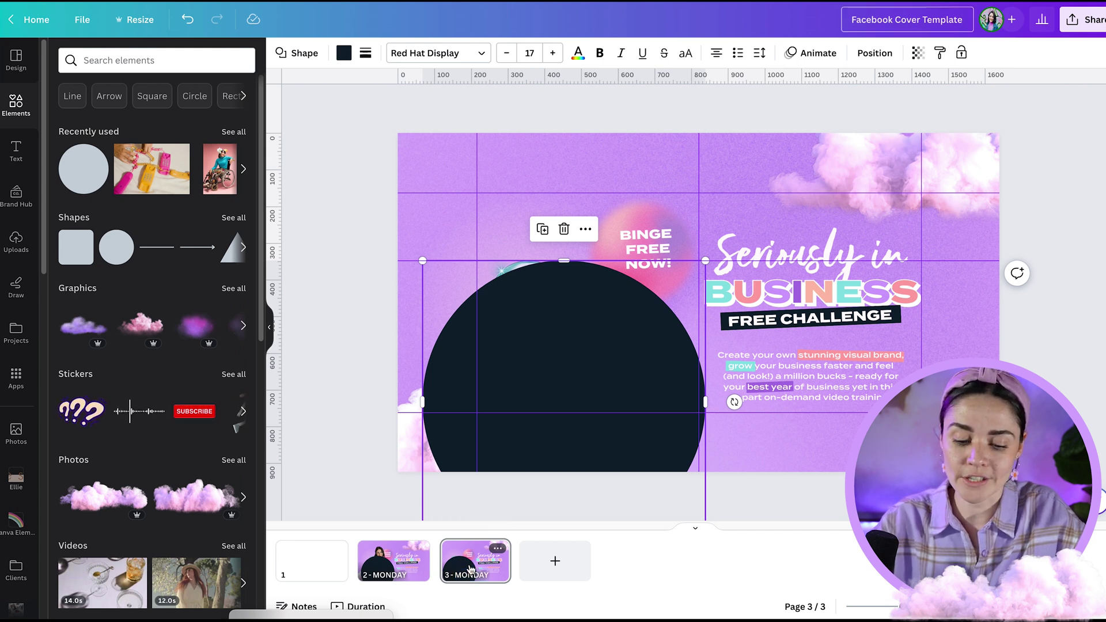
pyautogui.click(351, 383)
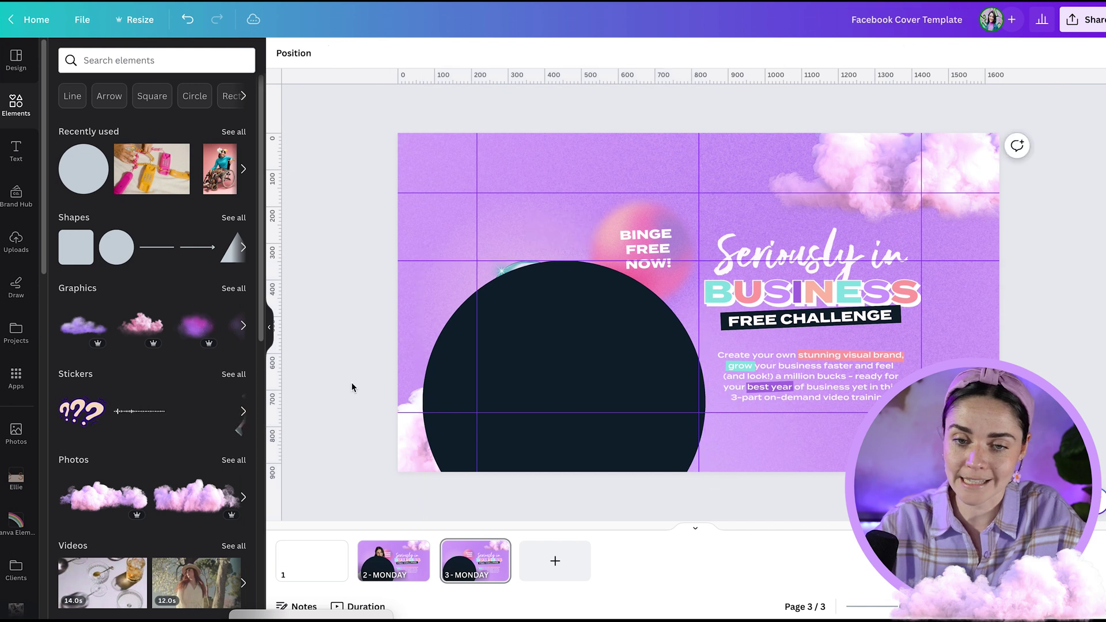
pyautogui.hotkey('ctrl', 'z')
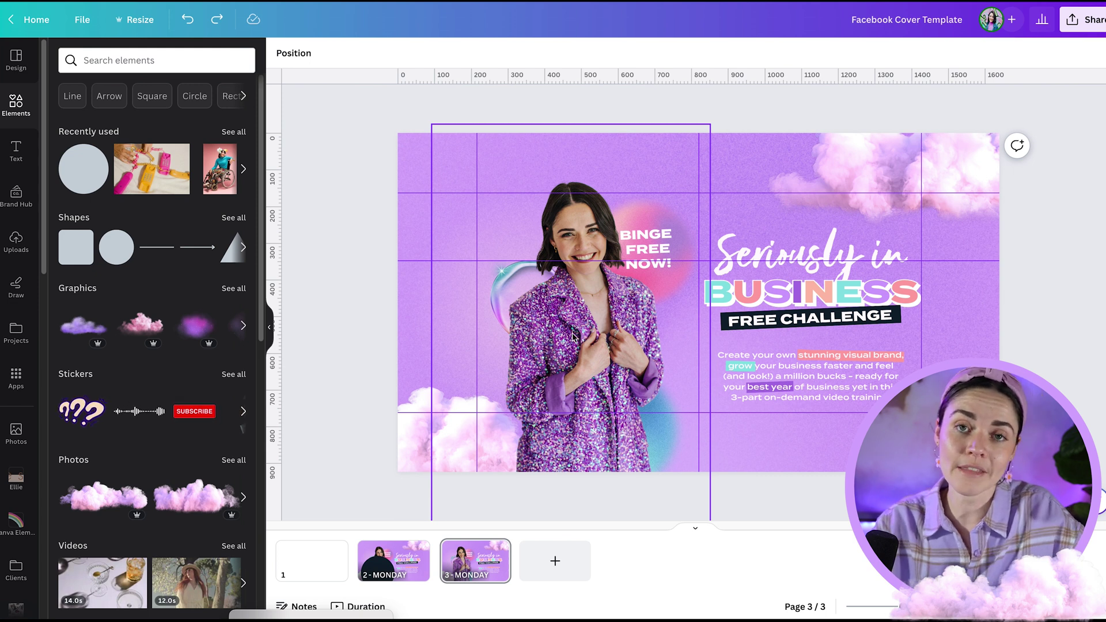
pyautogui.click(405, 550)
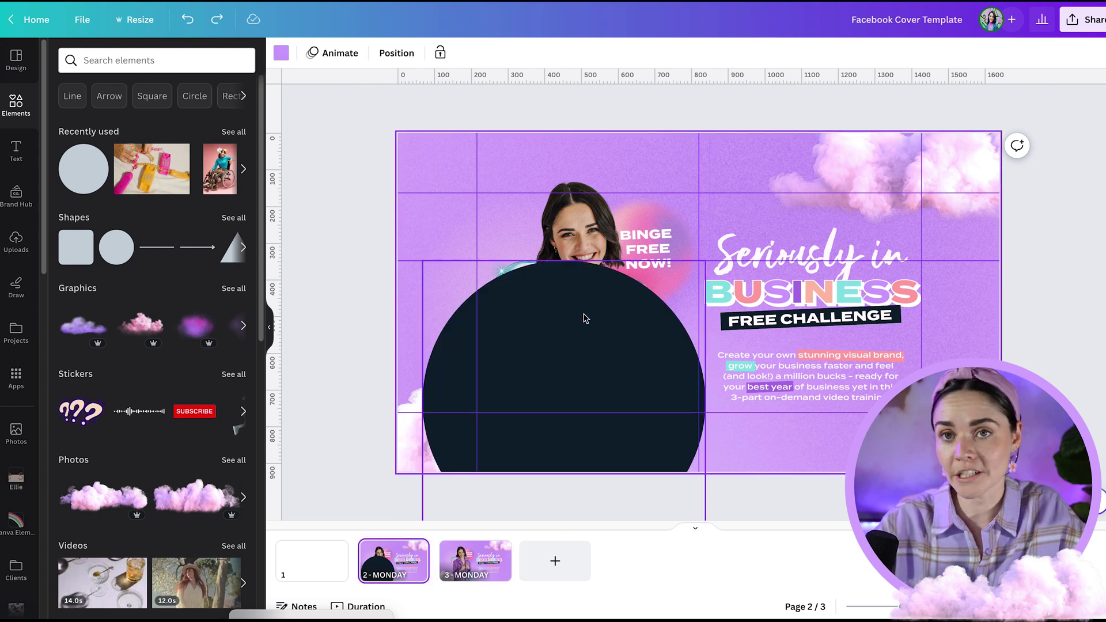
pyautogui.click(585, 318)
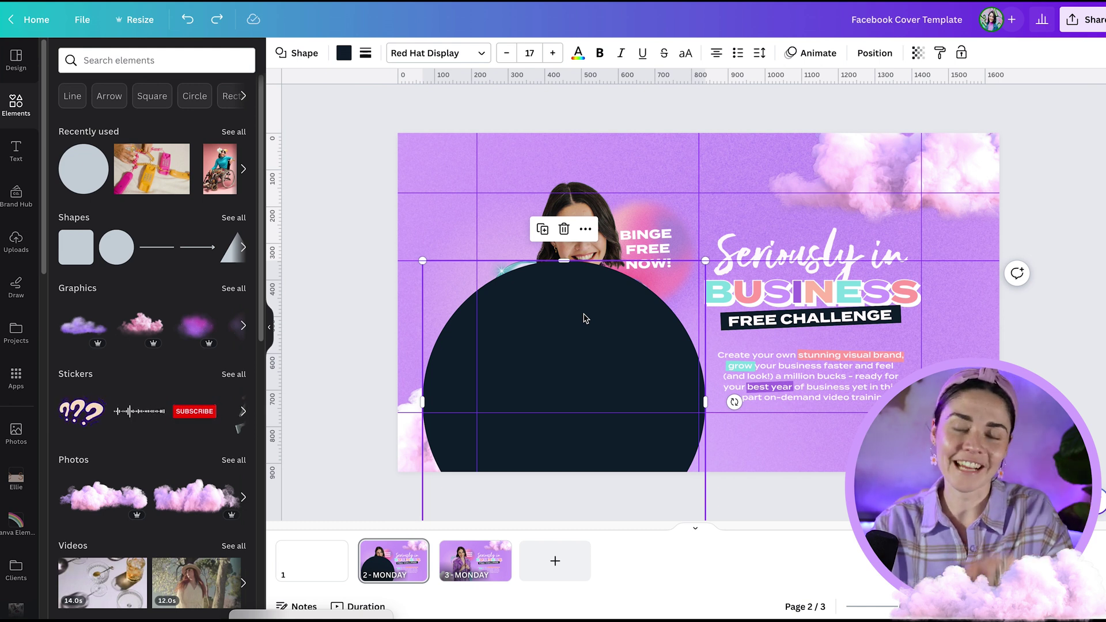
pyautogui.click(319, 563)
pyautogui.click(355, 381)
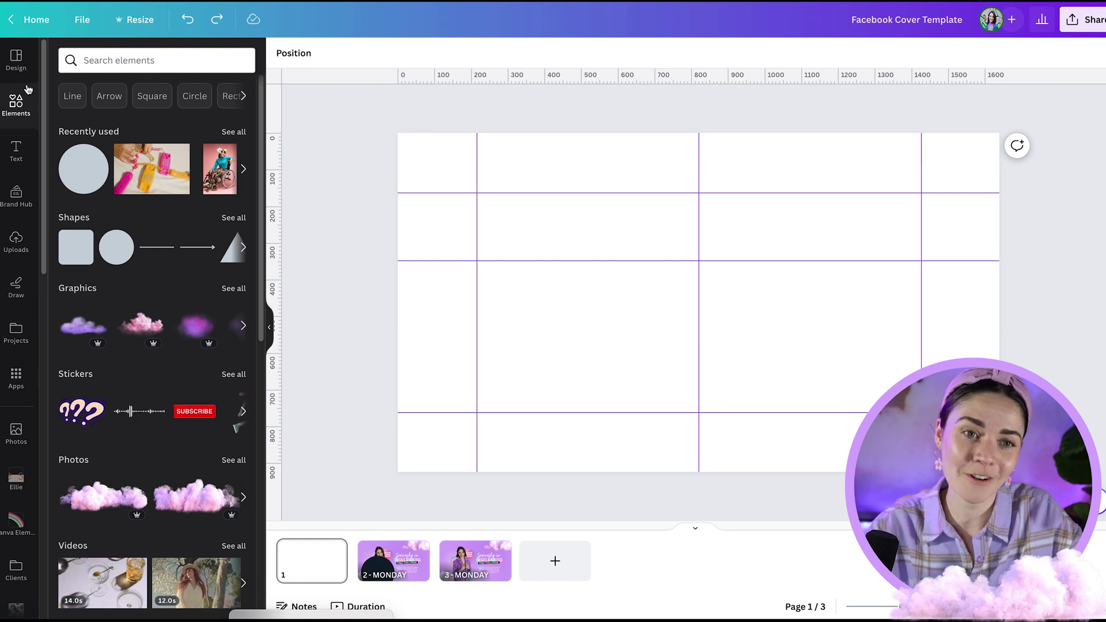
# Search templates for 'face' and apply 'Grow Your Business With Us' to page 1.
pyautogui.click(17, 61)
pyautogui.click(87, 61)
pyautogui.write('face')
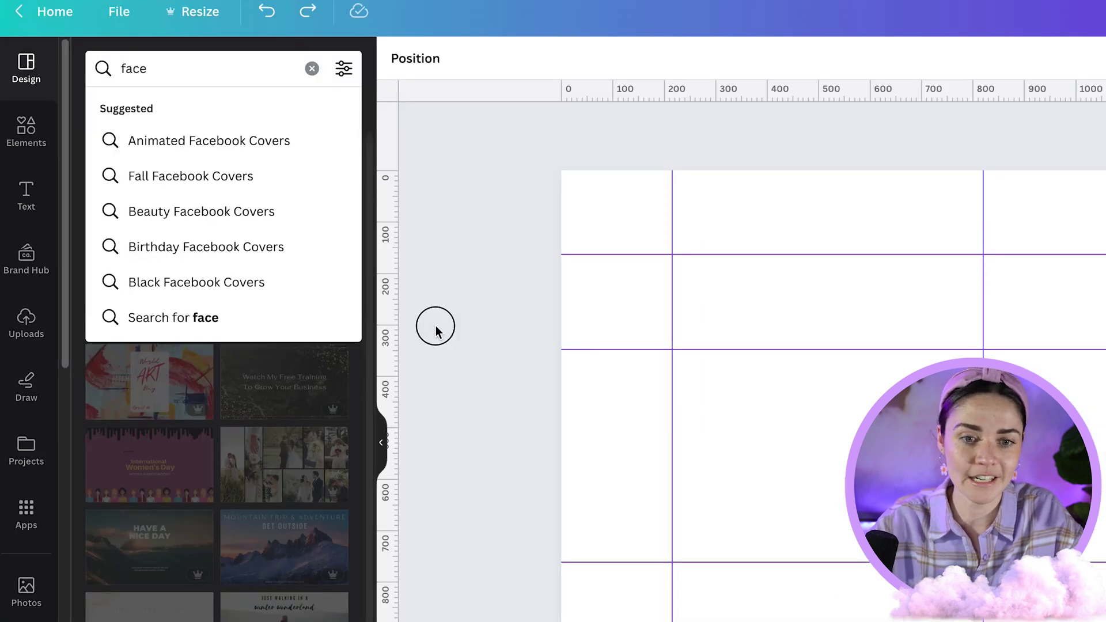
pyautogui.press('Return')
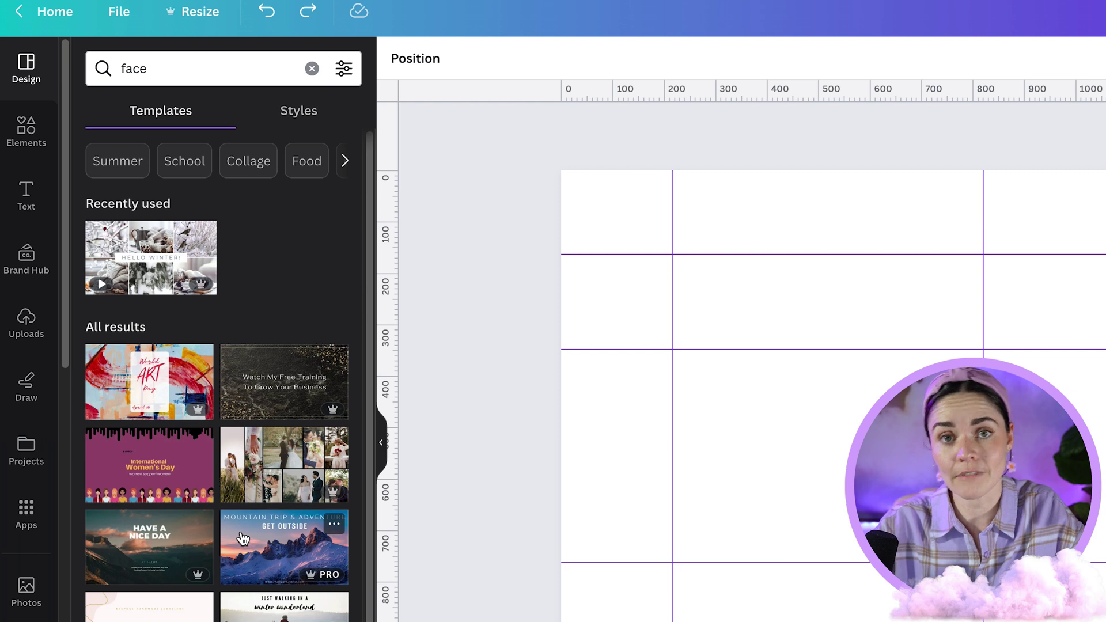
pyautogui.scroll(-4, 242, 538)
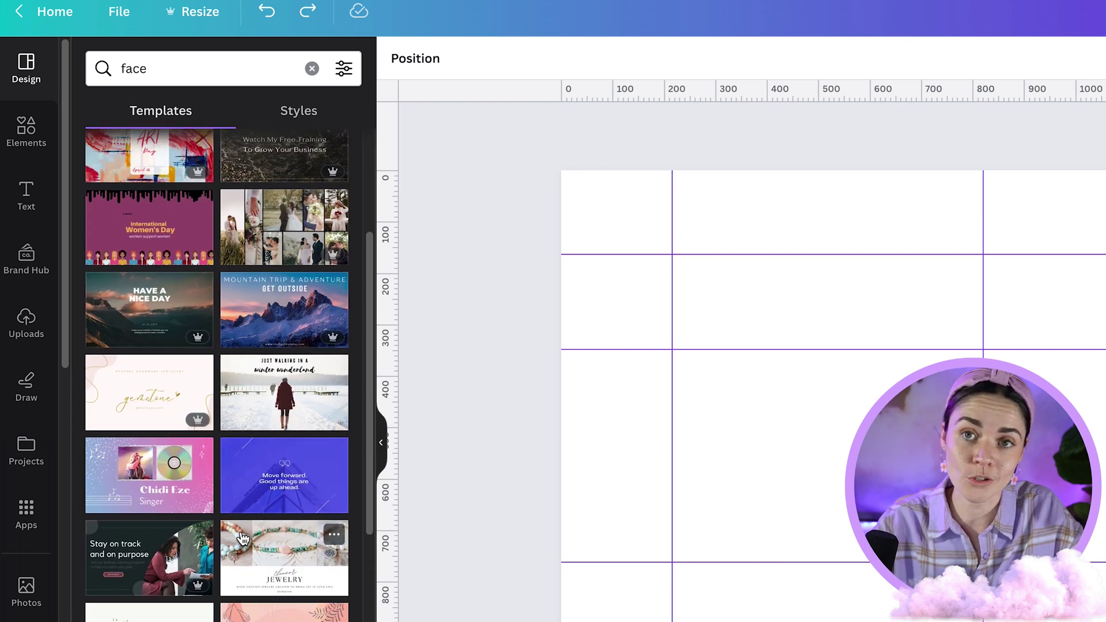
pyautogui.scroll(-1, 243, 538)
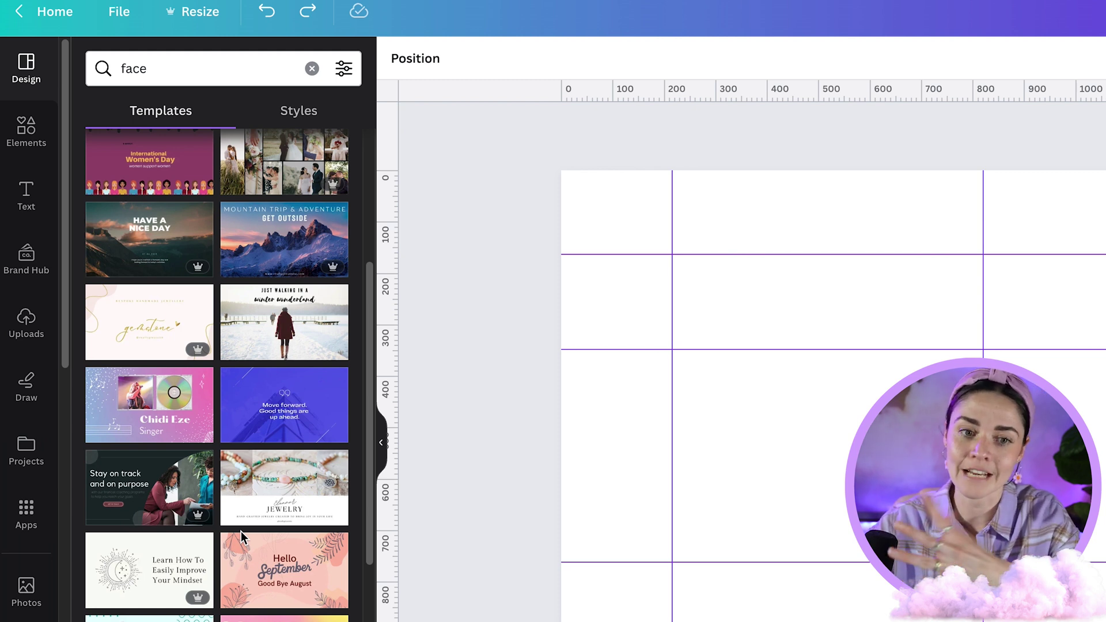
pyautogui.scroll(-1, 204, 576)
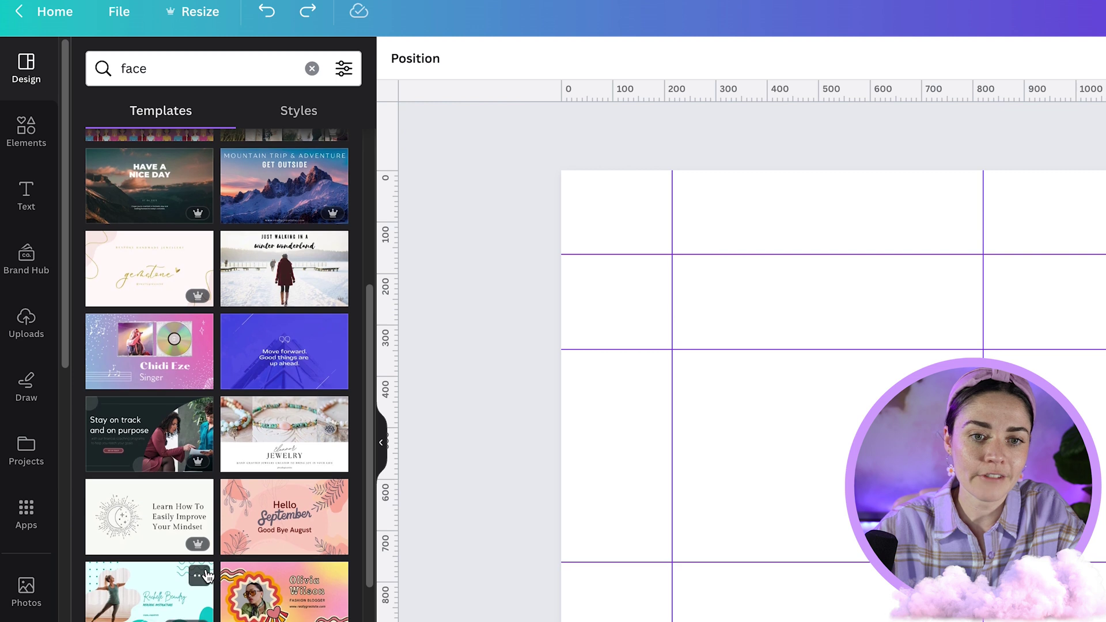
pyautogui.scroll(-2, 205, 576)
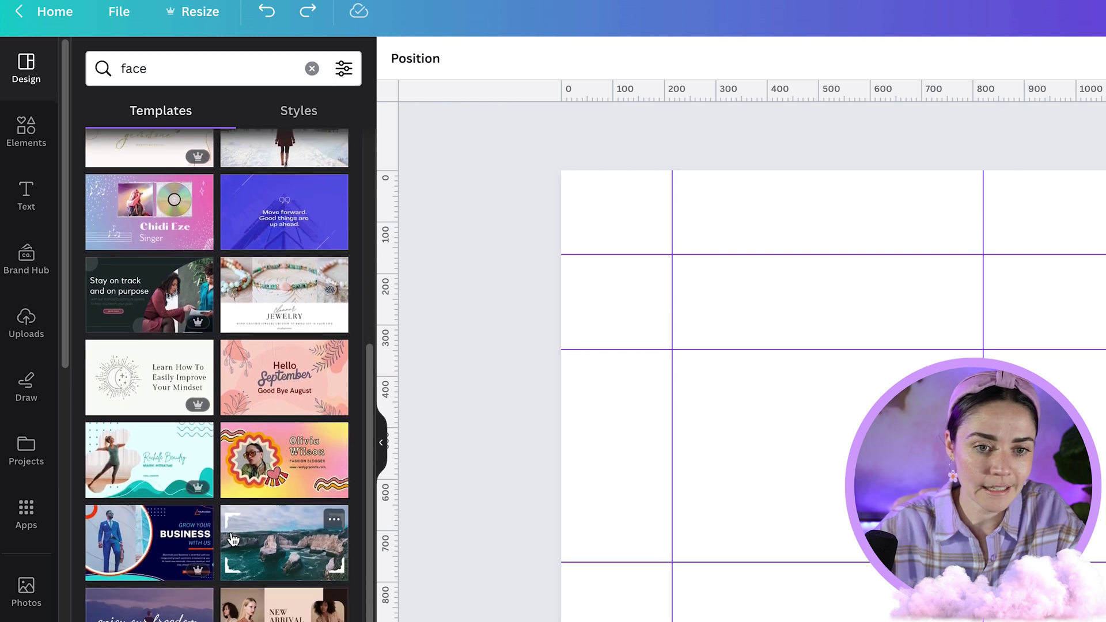
pyautogui.scroll(-1, 151, 532)
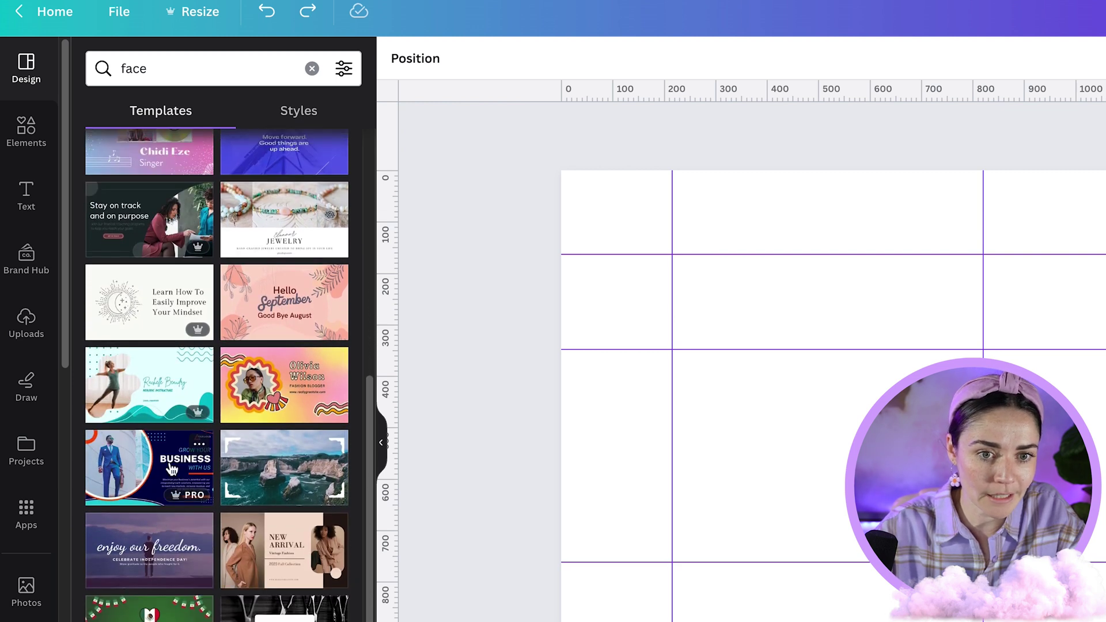
pyautogui.click(158, 467)
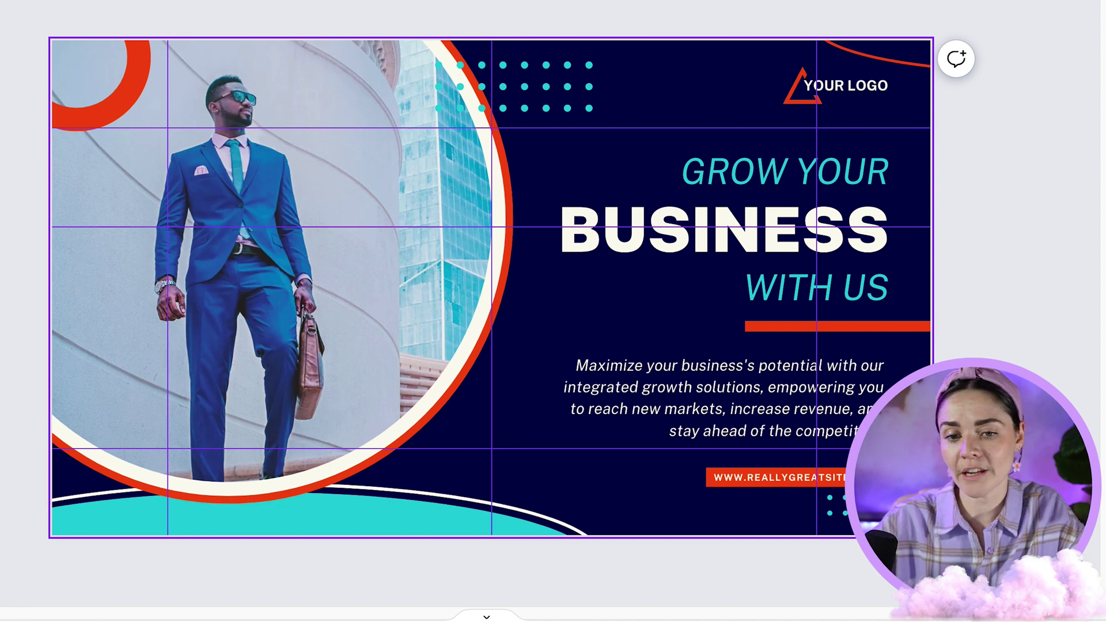
# Delete the dark circle from the purple page and add a new blank page.
pyautogui.click(330, 398)
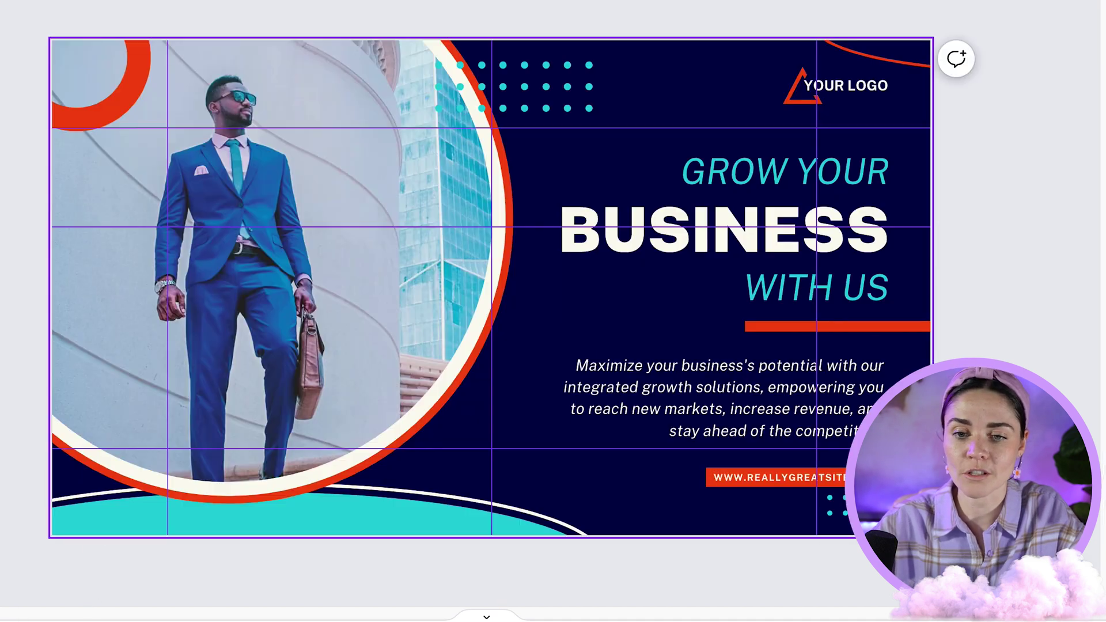
pyautogui.press('Delete')
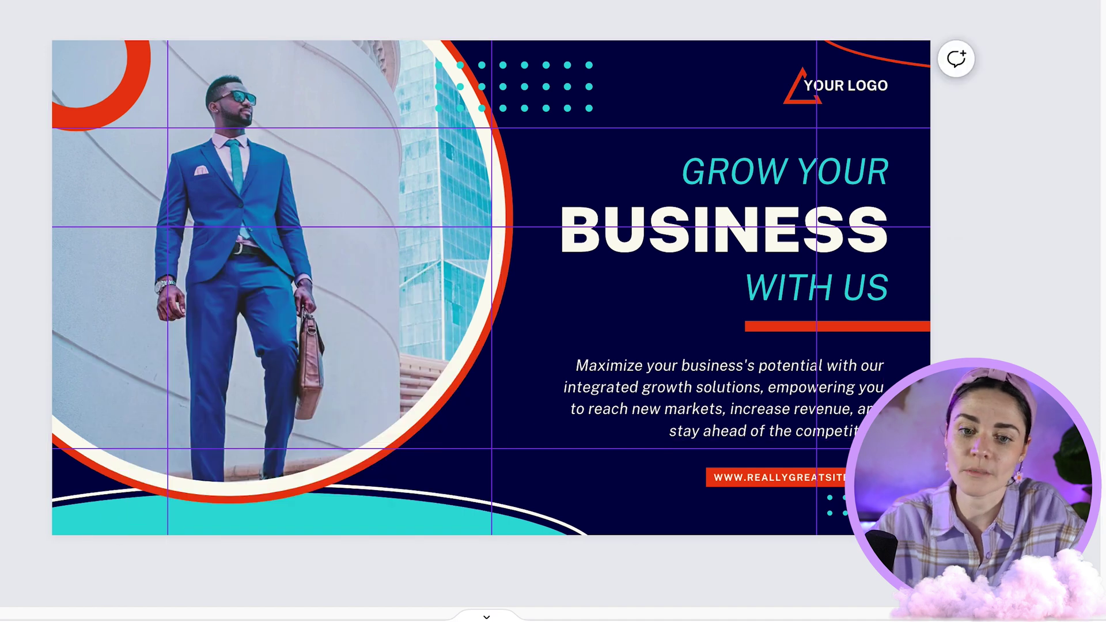
pyautogui.click(281, 617)
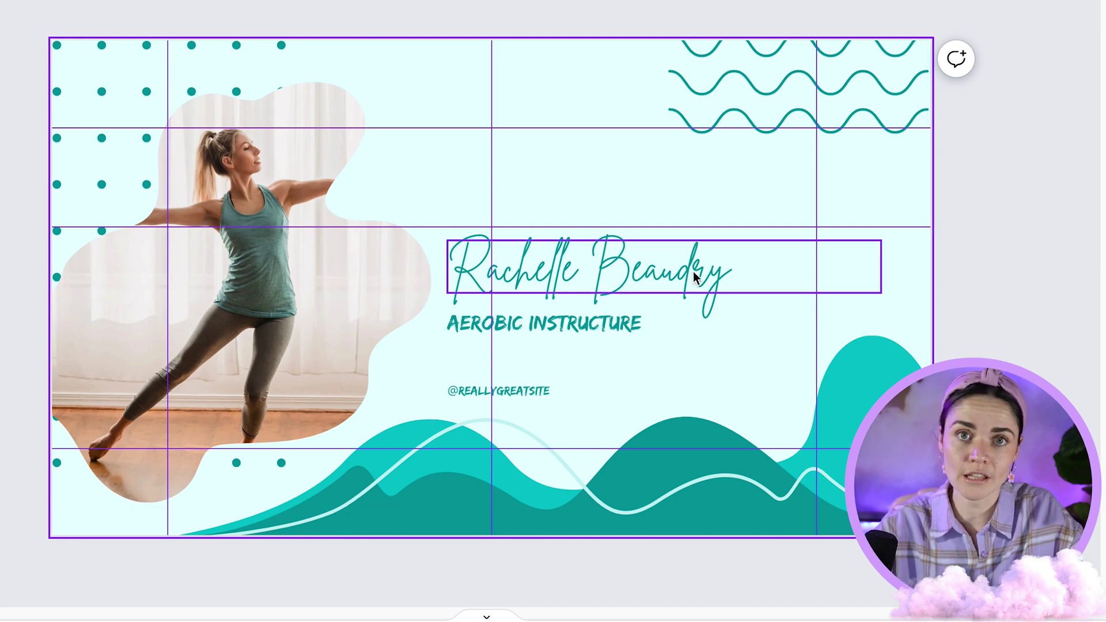
# Restore the briefly deleted AEROBIC INSTRUCTURE subtitle and place the dark circle on the teal page.
pyautogui.click(629, 327)
pyautogui.press('Delete')
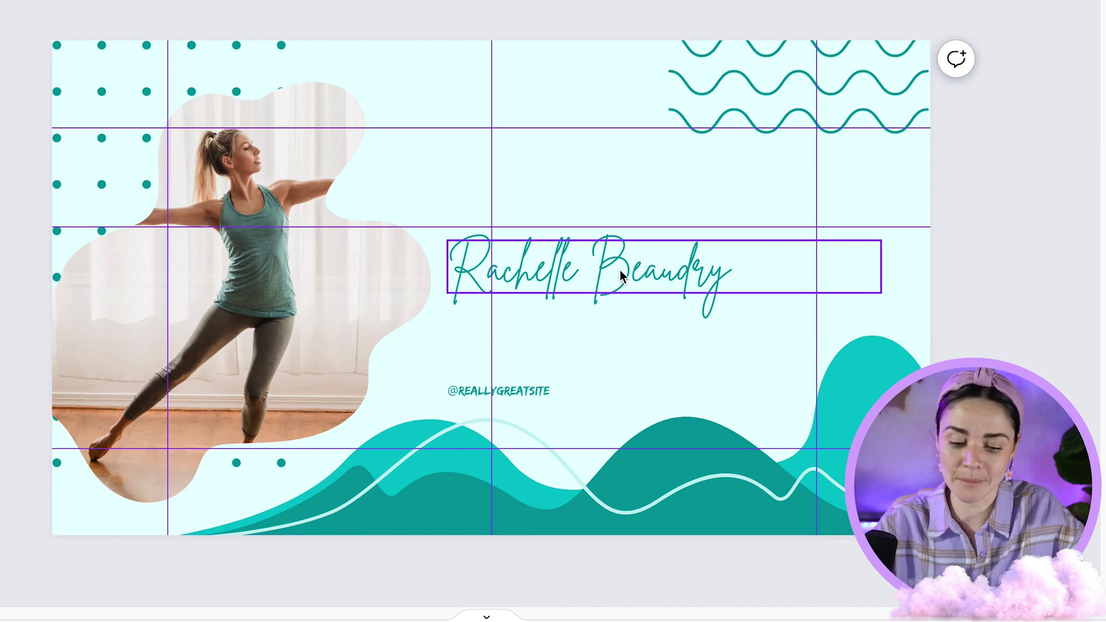
pyautogui.hotkey('ctrl', 'z')
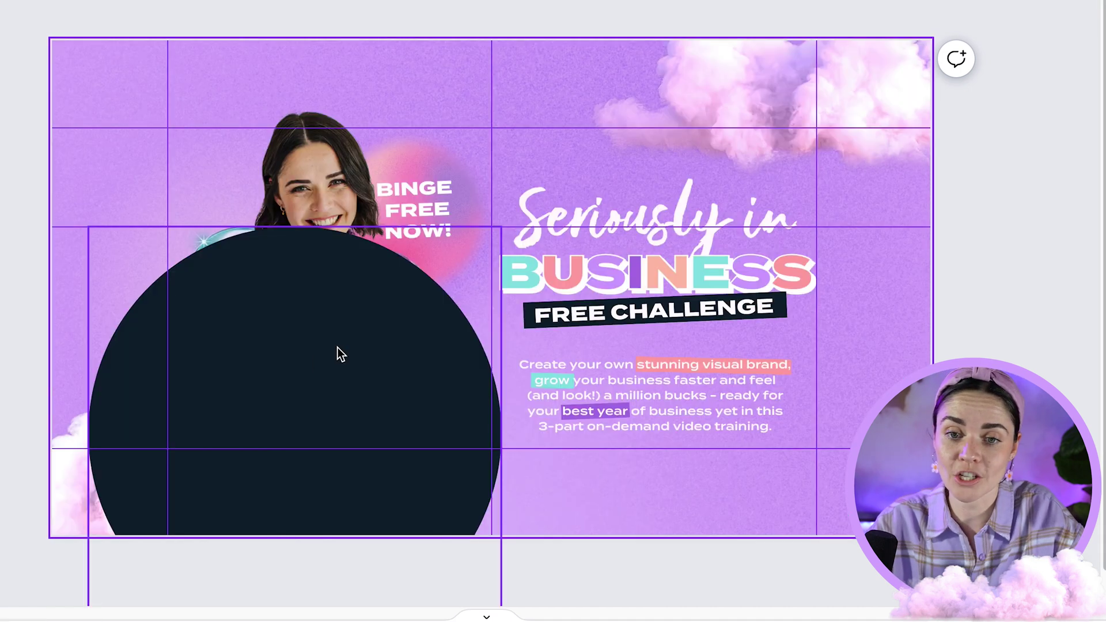
pyautogui.click(296, 369)
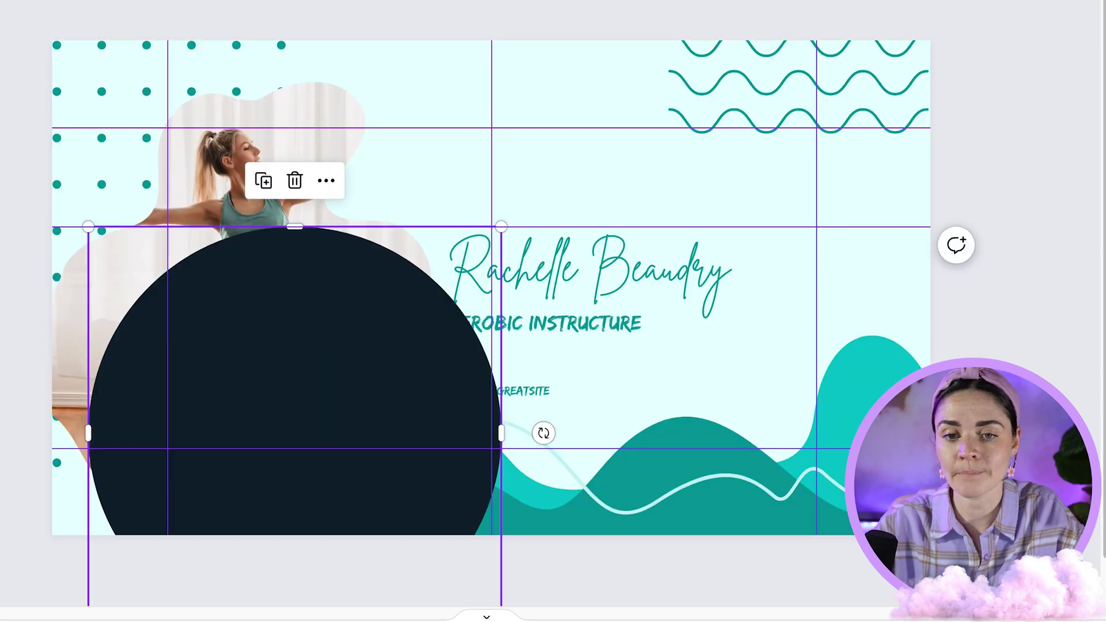
pyautogui.click(348, 206)
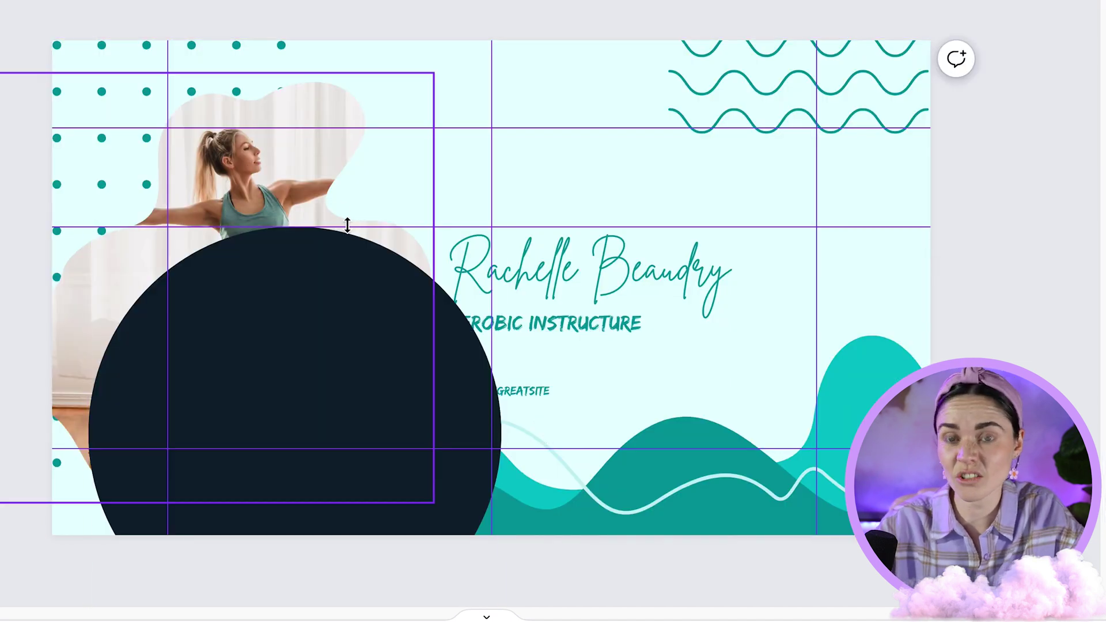
pyautogui.click(643, 282)
pyautogui.keyDown('shift'); pyautogui.click(606, 323); pyautogui.keyUp('shift')
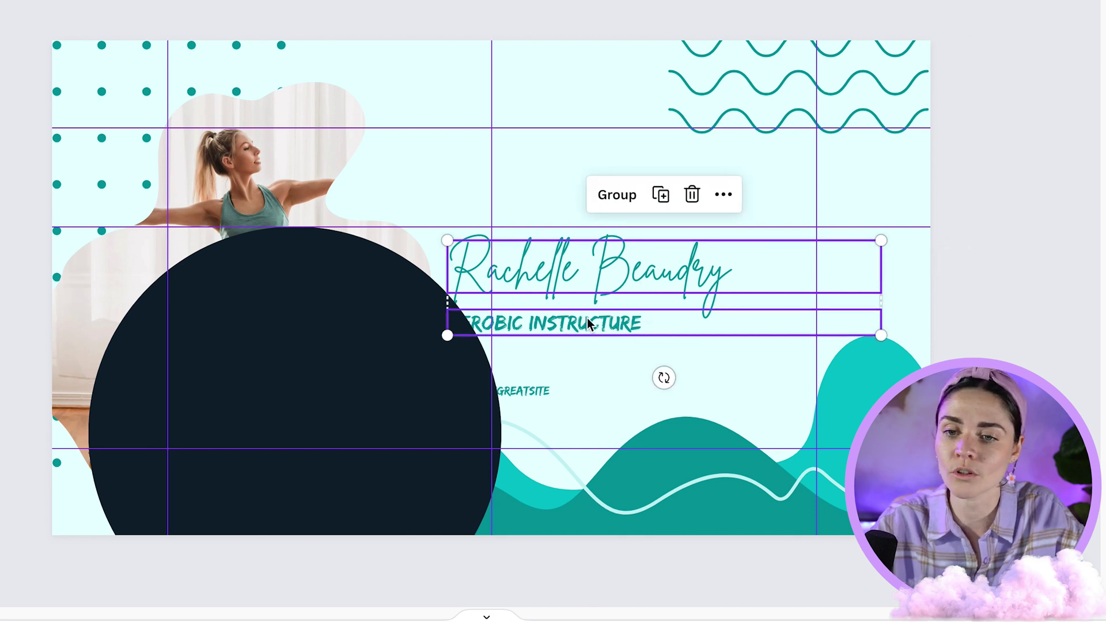
pyautogui.moveTo(586, 318); pyautogui.dragTo(641, 284)
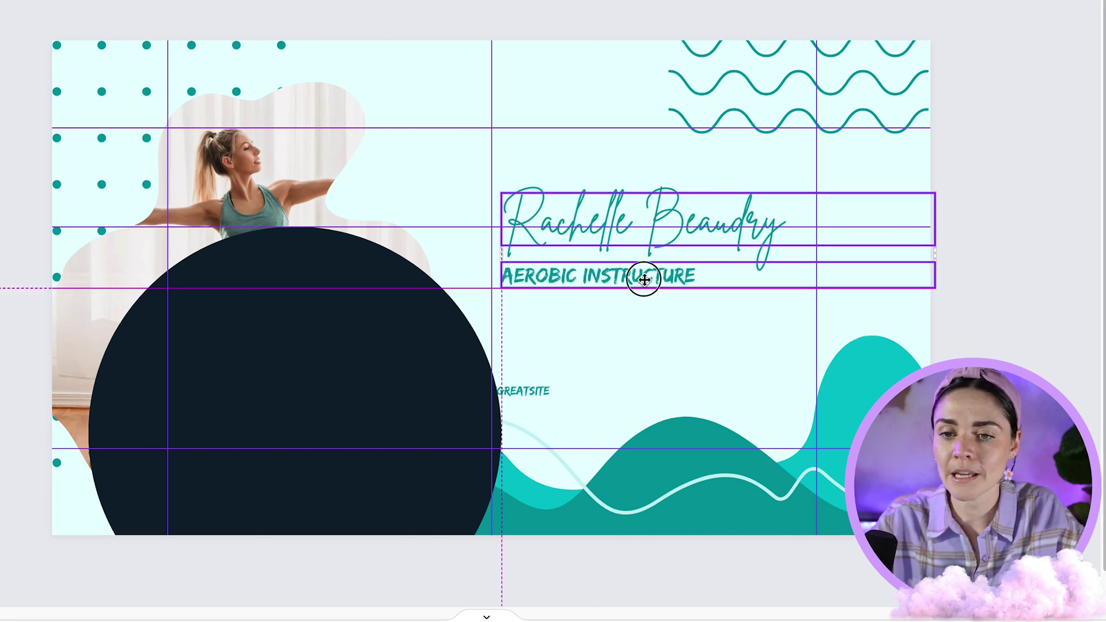
pyautogui.moveTo(935, 286); pyautogui.dragTo(971, 294)
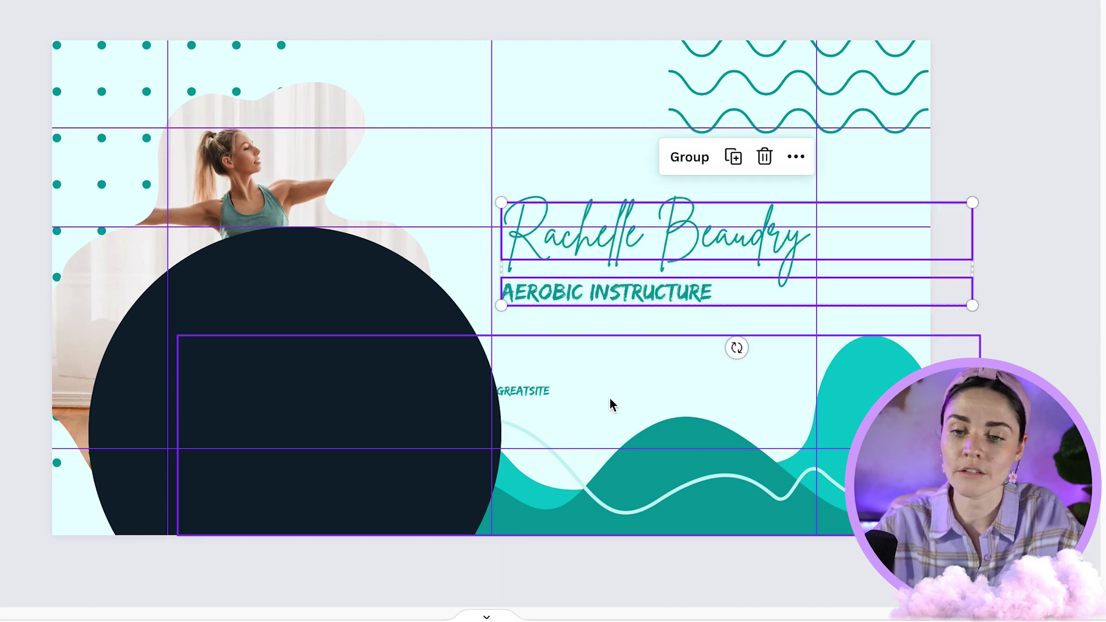
pyautogui.moveTo(517, 395); pyautogui.dragTo(576, 347)
pyautogui.click(617, 333)
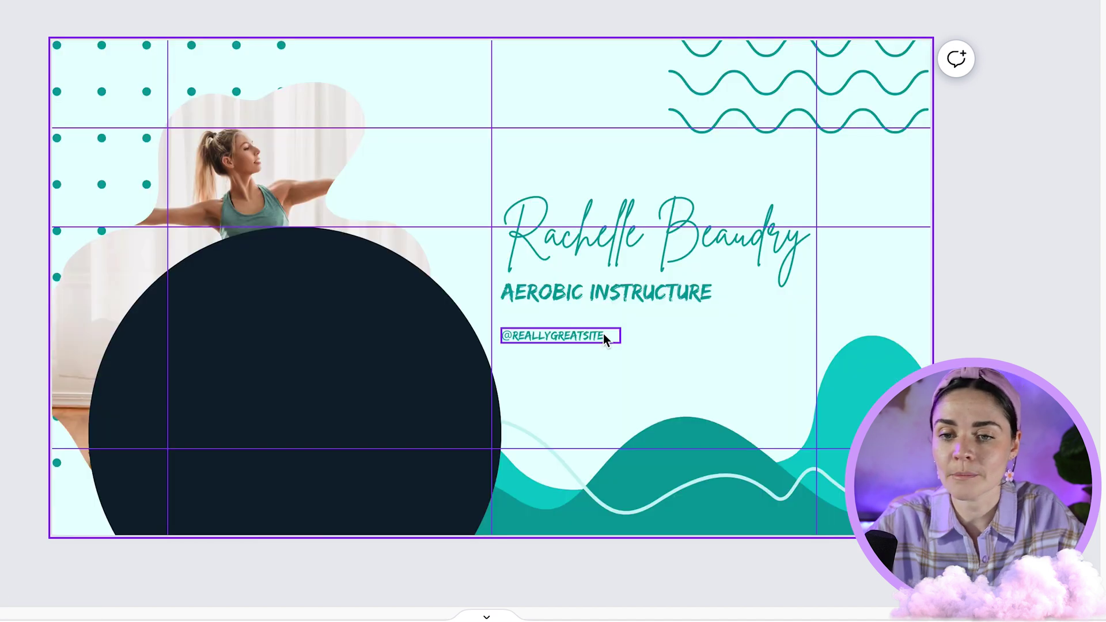
pyautogui.click(605, 338)
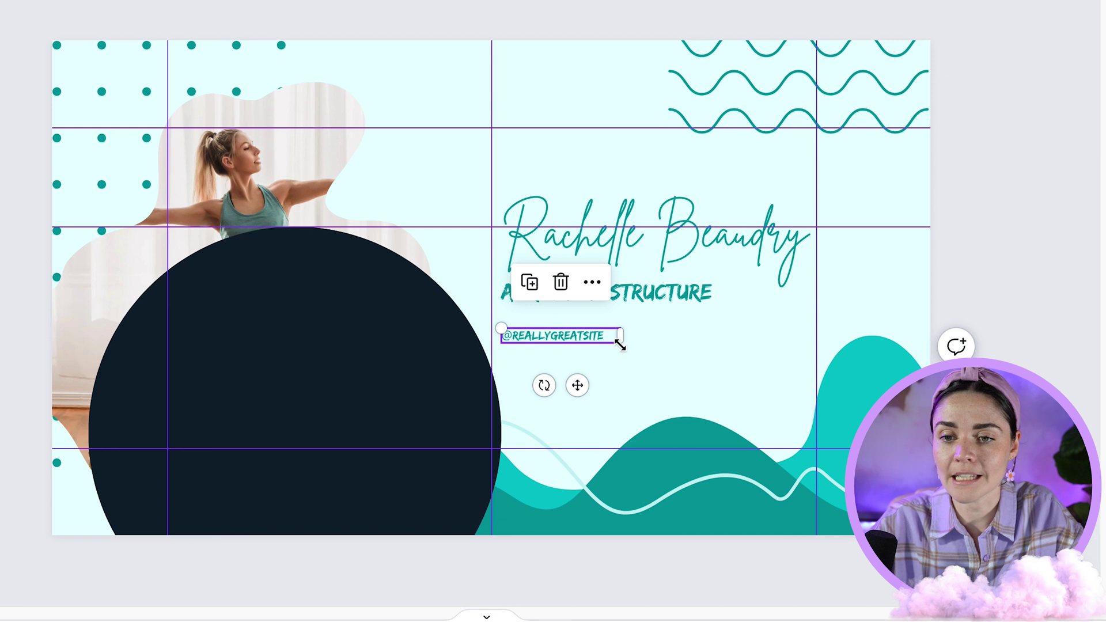
pyautogui.moveTo(620, 343)
pyautogui.mouseDown()
pyautogui.moveTo(674, 364)
pyautogui.moveTo(677, 350)
pyautogui.moveTo(605, 355)
pyautogui.mouseUp()
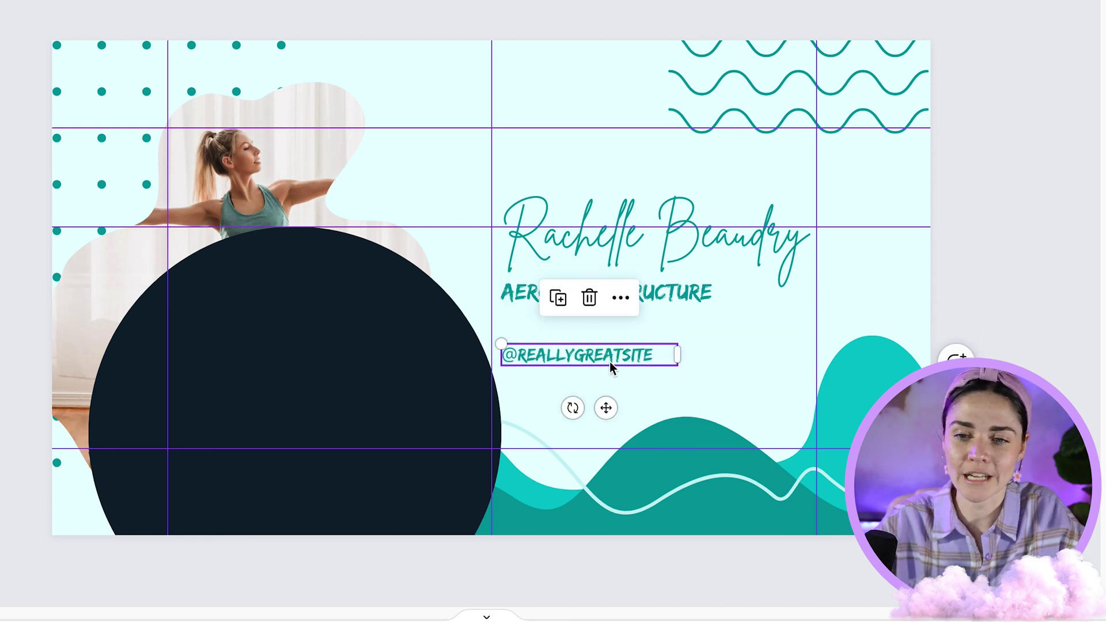
pyautogui.doubleClick(610, 362)
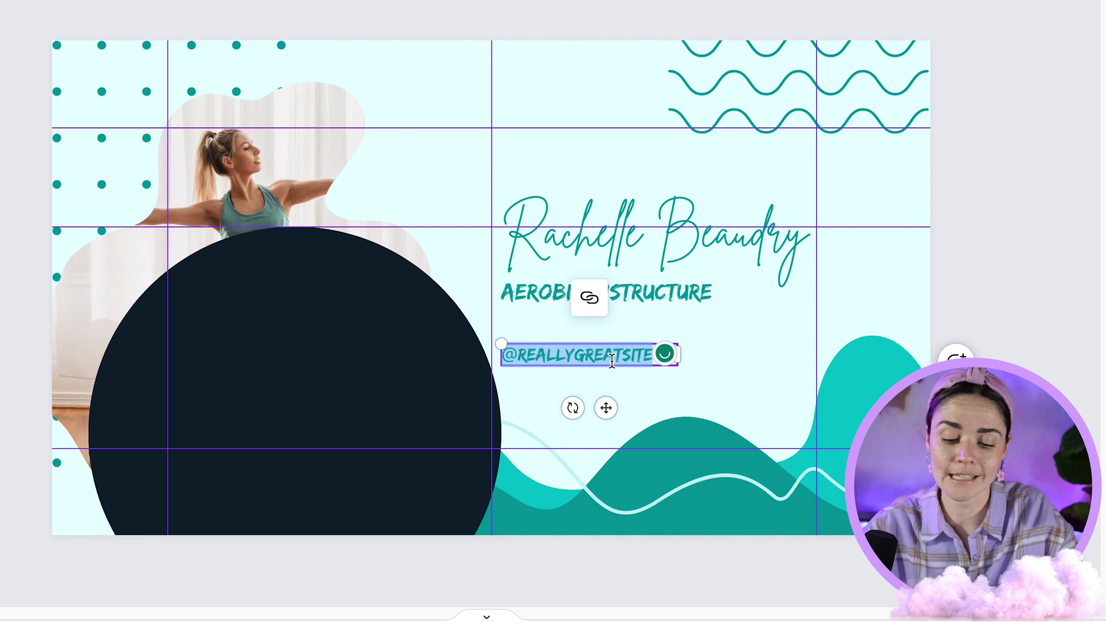
pyautogui.write('FEEL ')
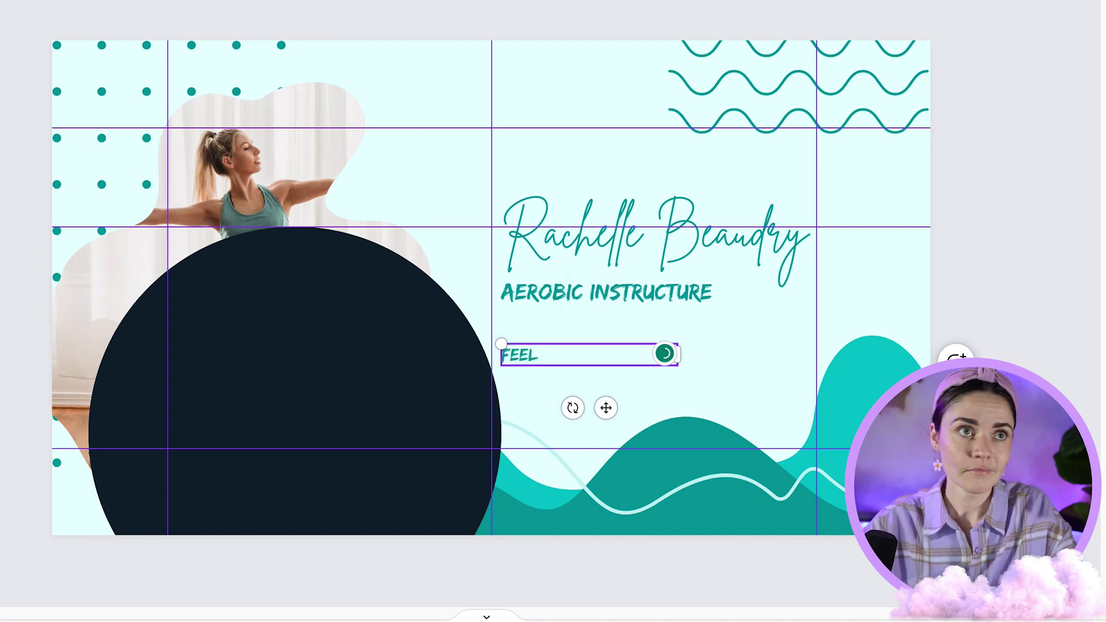
pyautogui.write('ENERGISED AN')
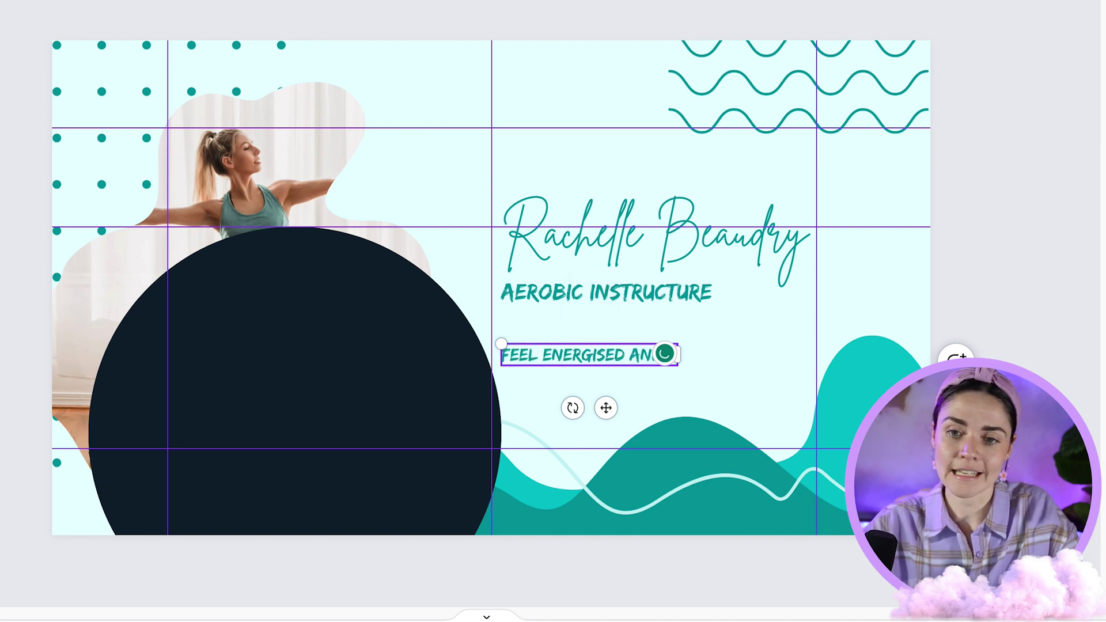
pyautogui.write('D EXCITED ABOUT MOVEMENT')
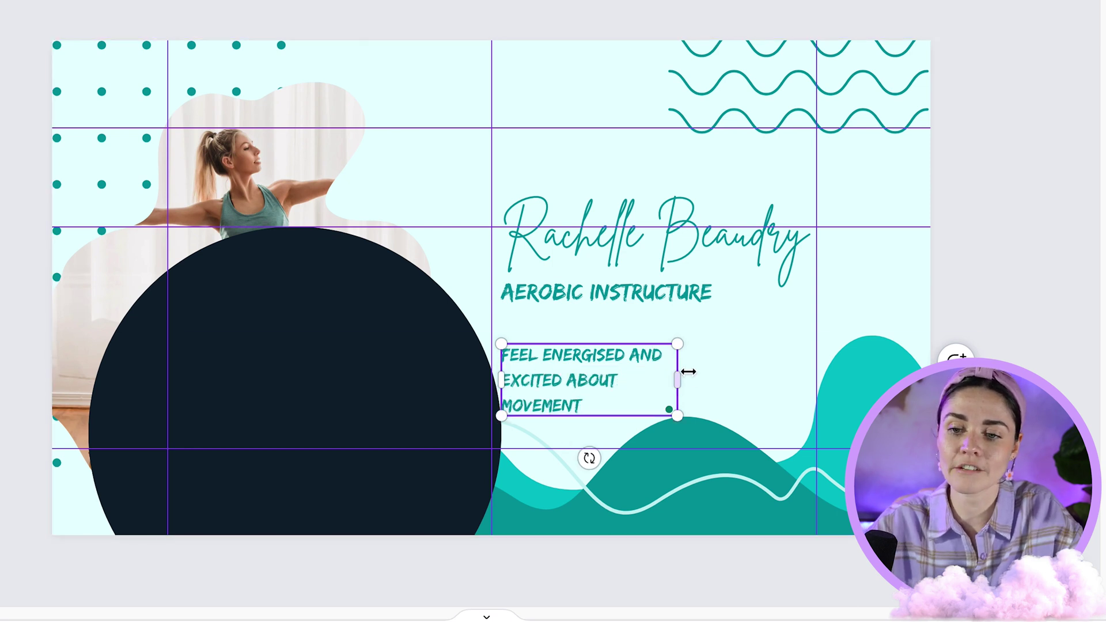
pyautogui.moveTo(677, 380); pyautogui.dragTo(750, 374)
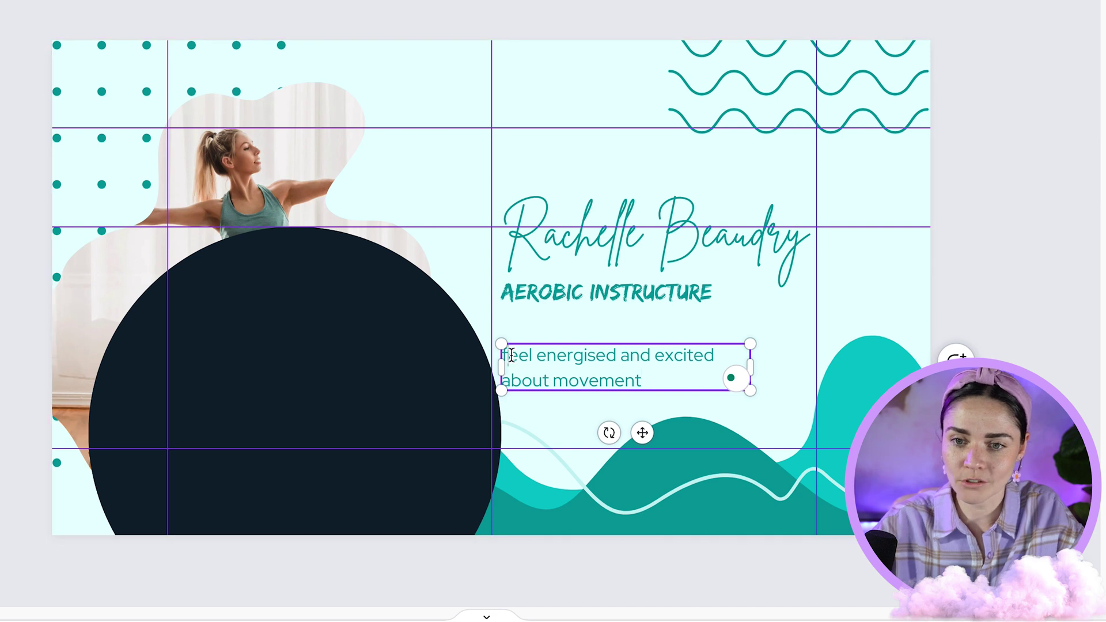
pyautogui.press('Delete')
# Finish the tagline's capital F, enlarge the tagline and nudge it up beneath the subtitle.
pyautogui.write('F')
pyautogui.click(992, 347)
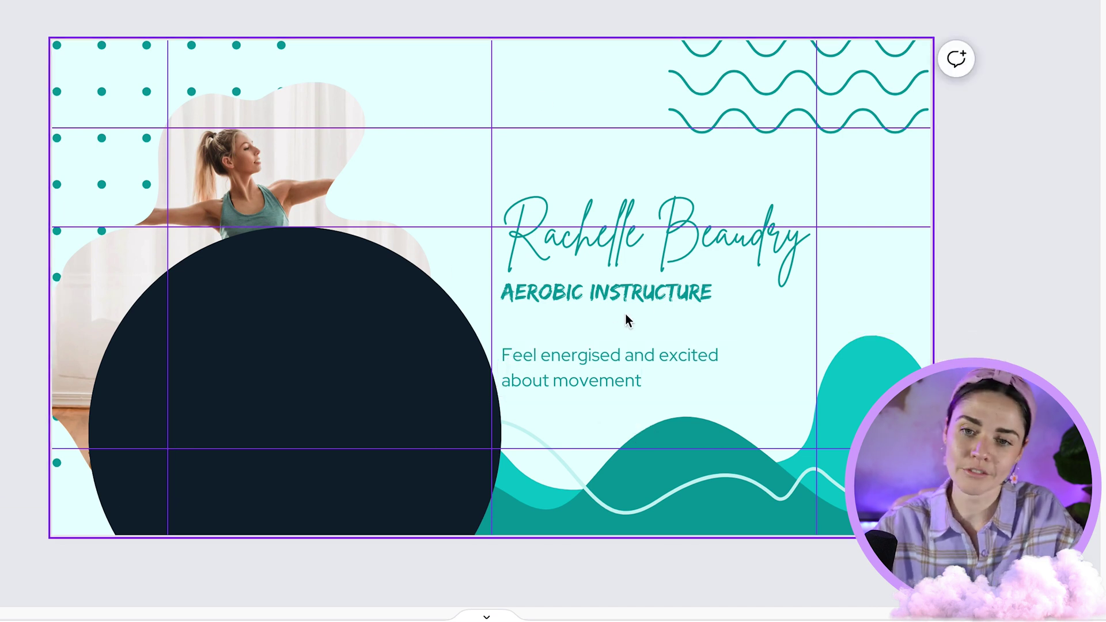
pyautogui.click(658, 291)
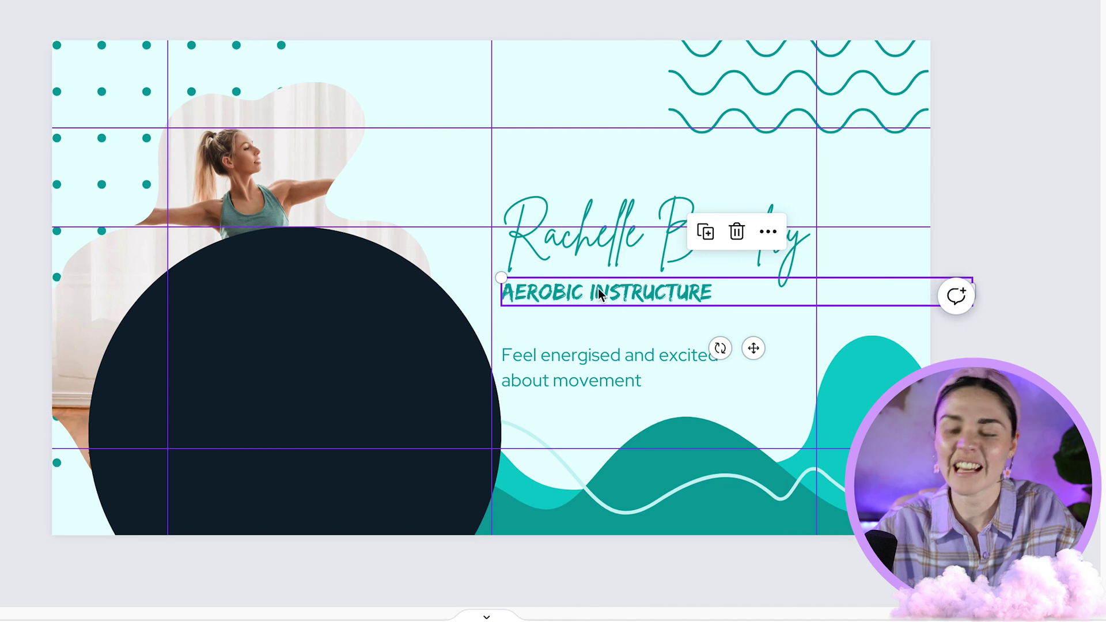
pyautogui.click(1004, 106)
pyautogui.click(737, 369)
pyautogui.moveTo(750, 390); pyautogui.dragTo(766, 390)
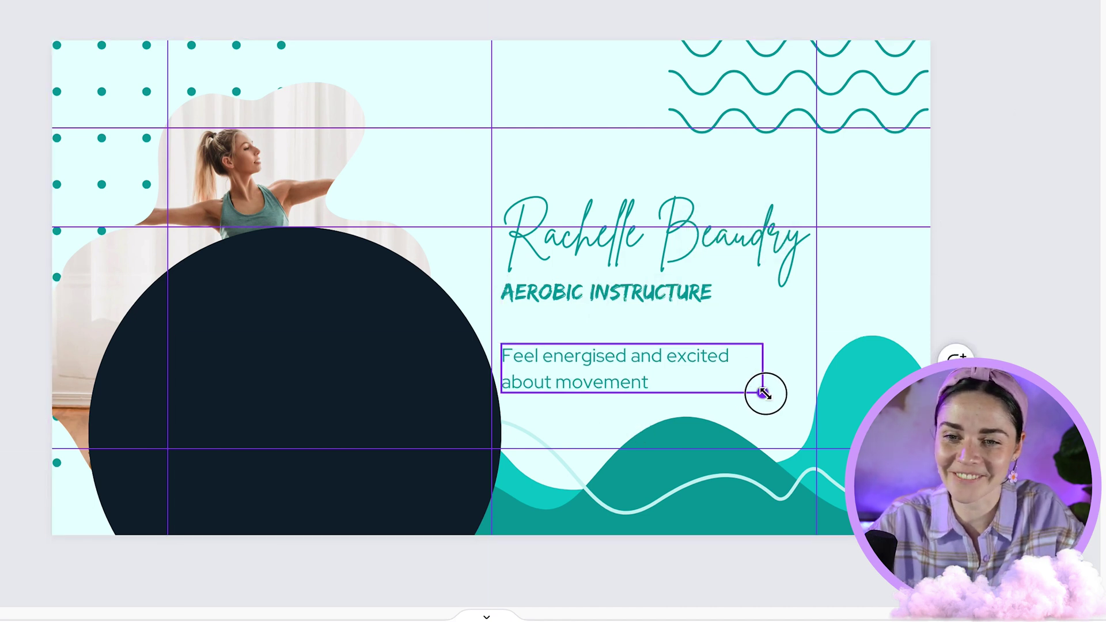
pyautogui.moveTo(647, 378); pyautogui.dragTo(646, 365)
# Resize the AEROBIC INSTRUCTURE subtitle, then try raising the dancer photo and undo it.
pyautogui.click(694, 303)
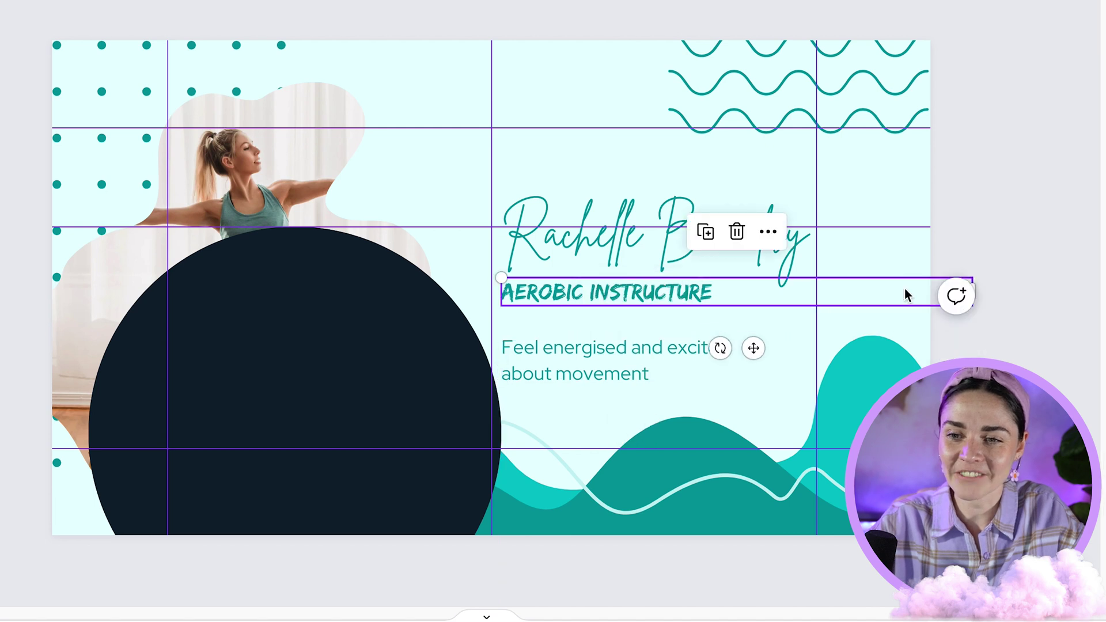
pyautogui.moveTo(972, 291); pyautogui.dragTo(798, 315)
pyautogui.click(1021, 290)
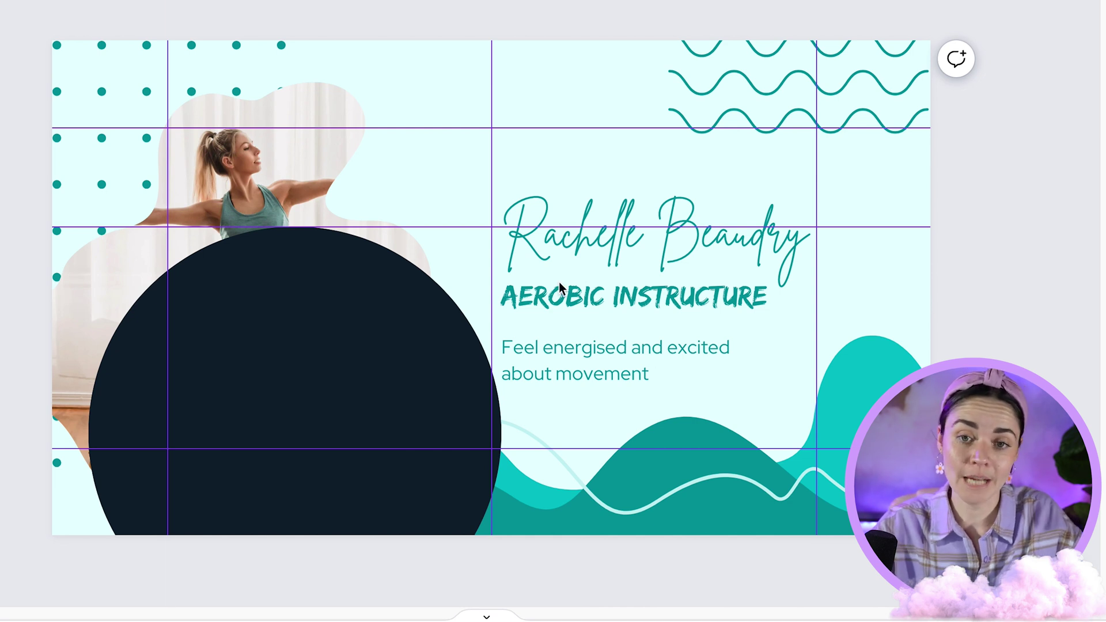
pyautogui.click(212, 170)
pyautogui.moveTo(212, 171); pyautogui.dragTo(224, 128)
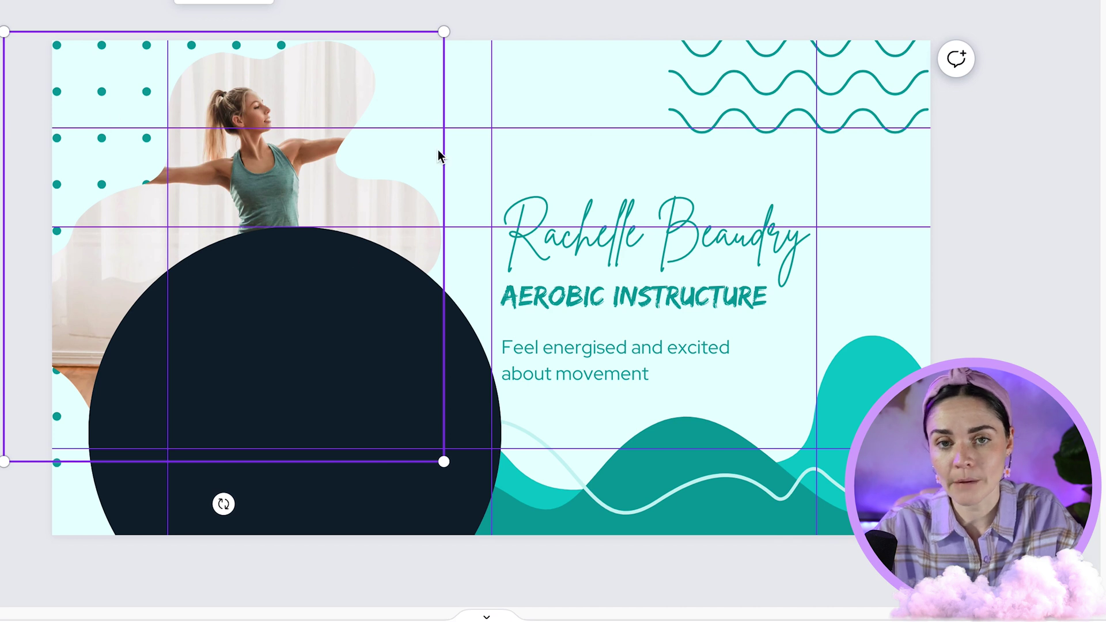
pyautogui.hotkey('ctrl', 'z')
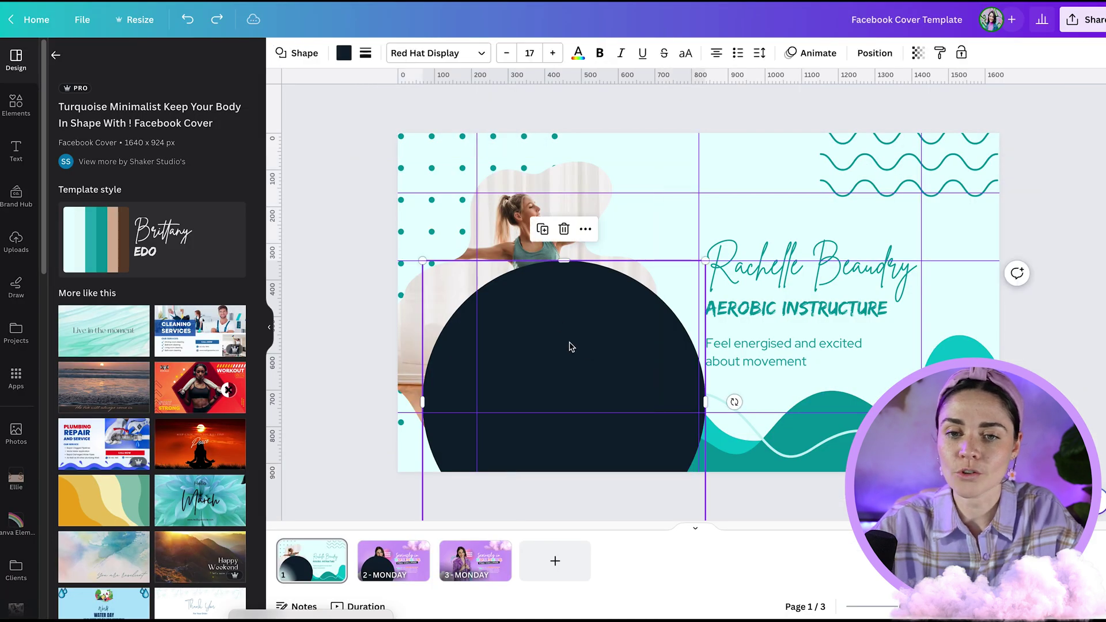
pyautogui.moveTo(570, 346); pyautogui.dragTo(568, 271)
pyautogui.hotkey('ctrl', 'z')
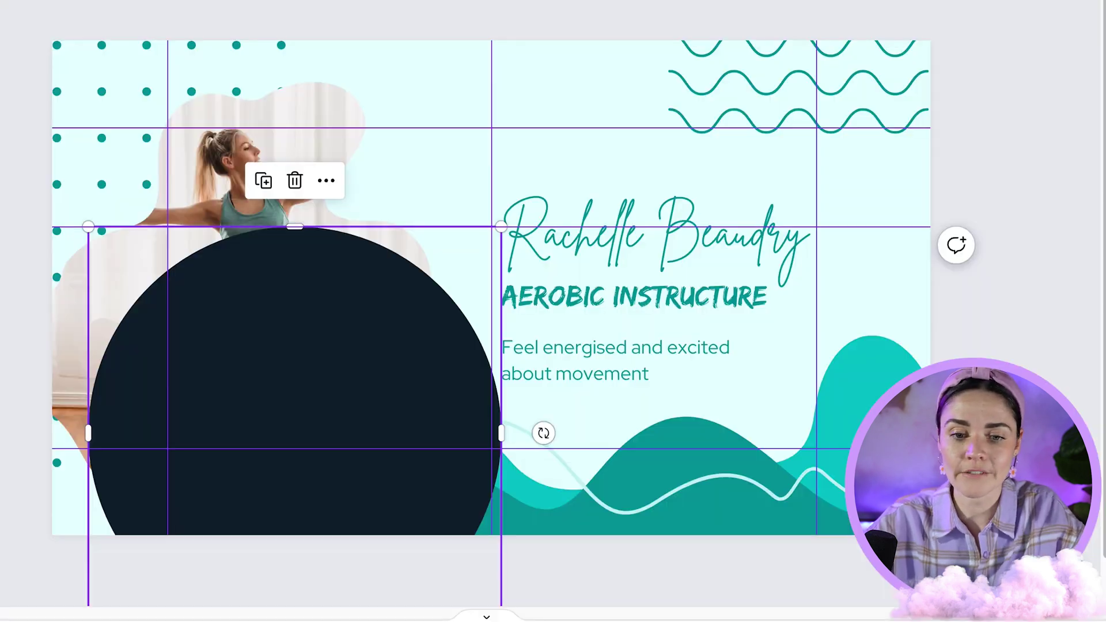
# Move the name, subtitle and tagline block left and the dancer photo right.
pyautogui.press('Escape')
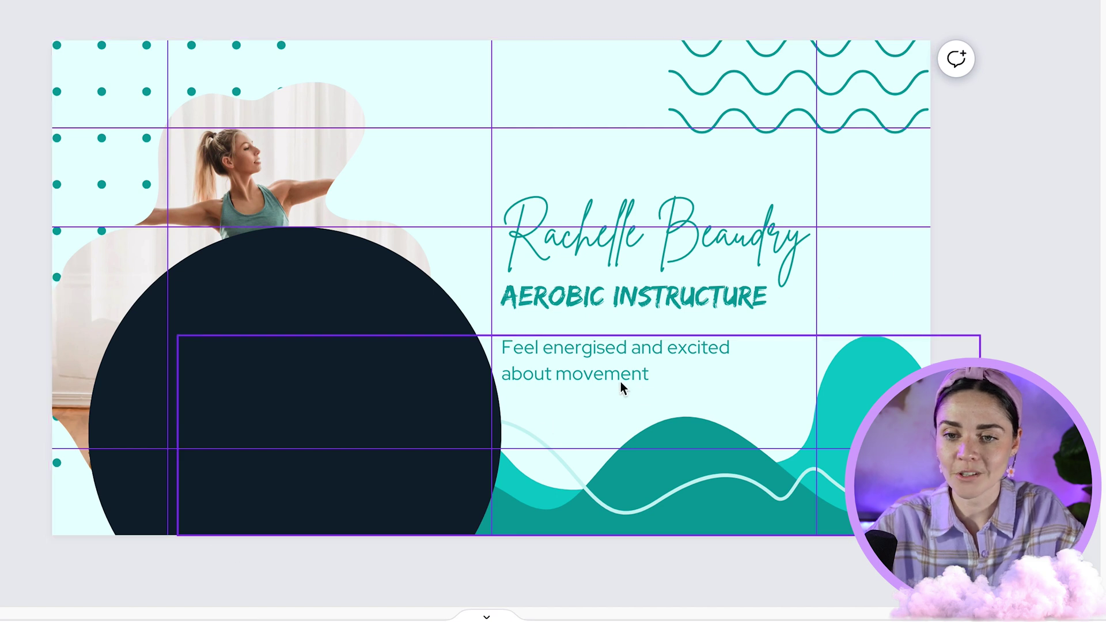
pyautogui.click(596, 313)
pyautogui.keyDown('shift'); pyautogui.click(564, 237); pyautogui.keyUp('shift')
pyautogui.moveTo(572, 250); pyautogui.dragTo(268, 304)
pyautogui.moveTo(251, 168); pyautogui.dragTo(672, 195)
pyautogui.click(1019, 296)
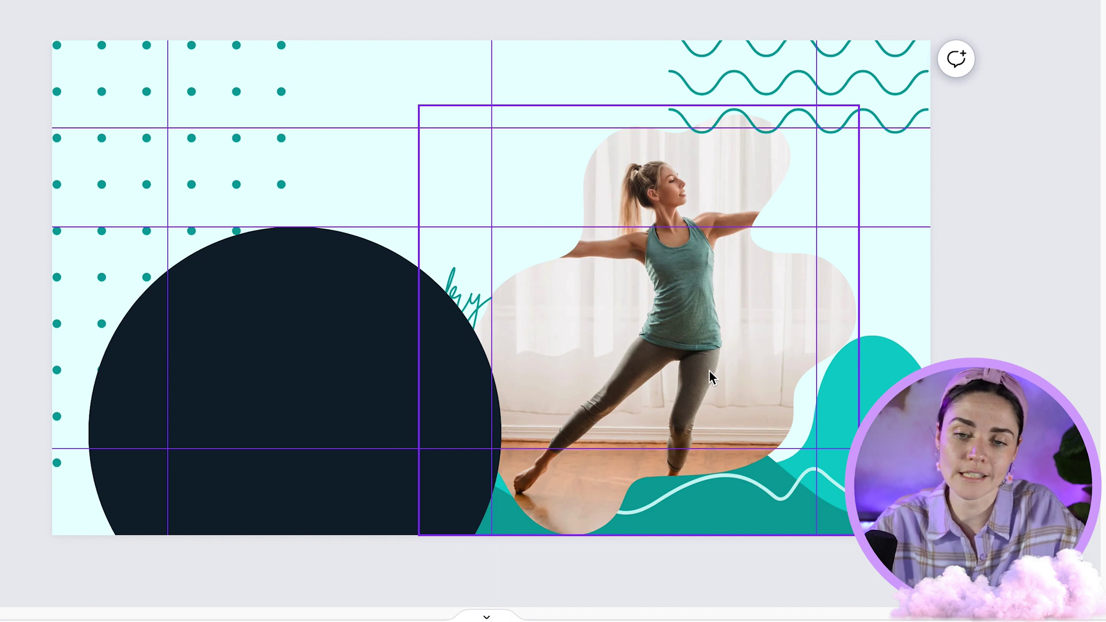
# Delete the dark circle from the cover.
pyautogui.moveTo(317, 353); pyautogui.dragTo(260, 621)
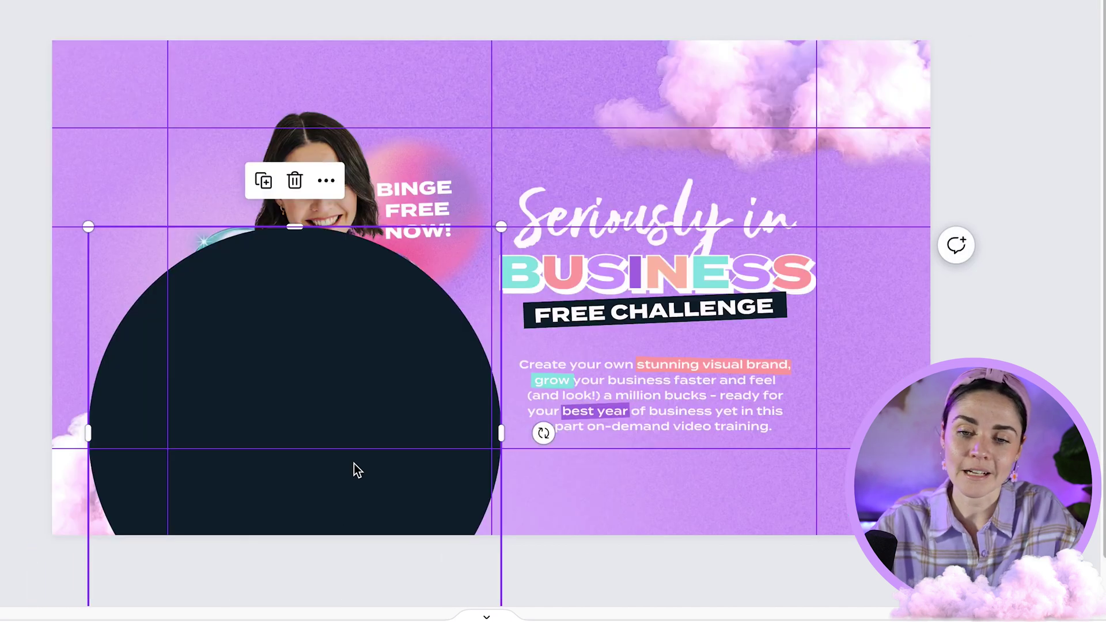
pyautogui.press('Delete')
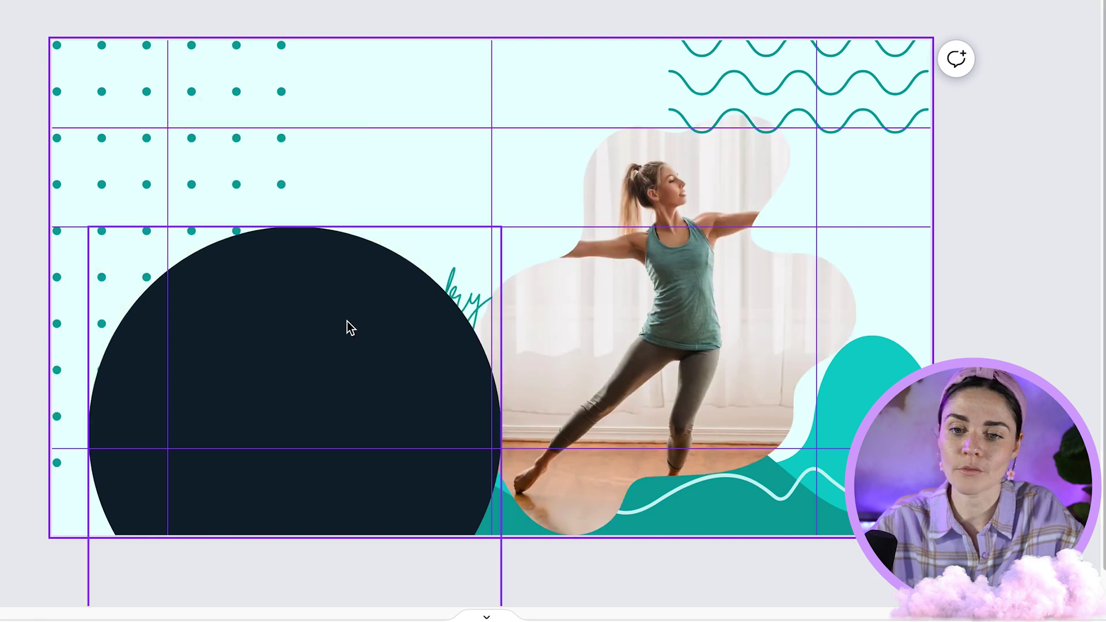
pyautogui.click(347, 320)
pyautogui.press('Delete')
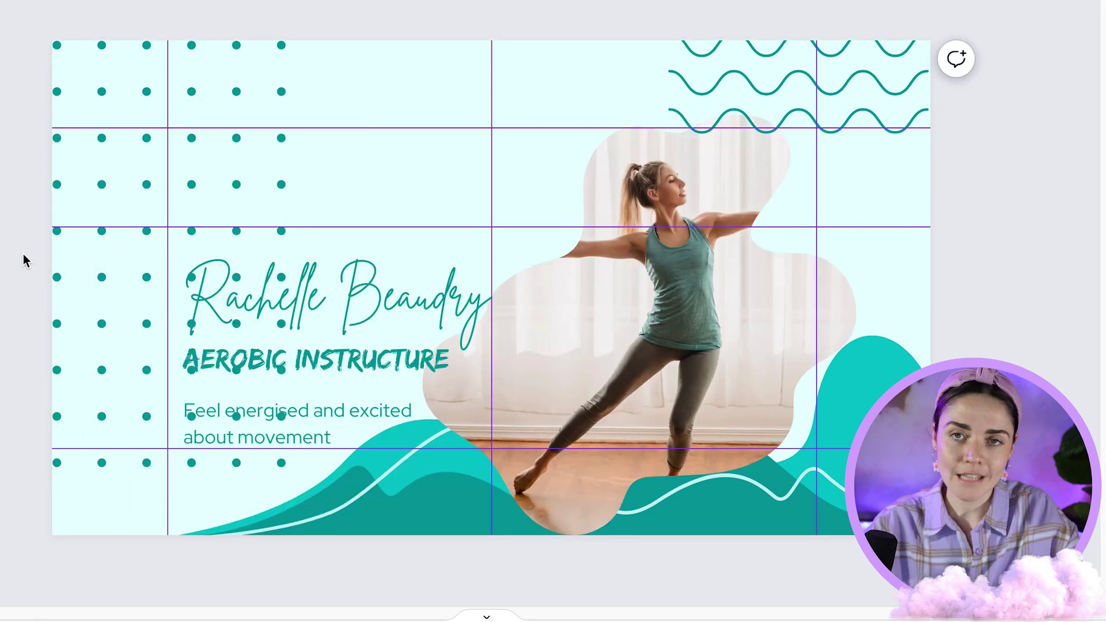